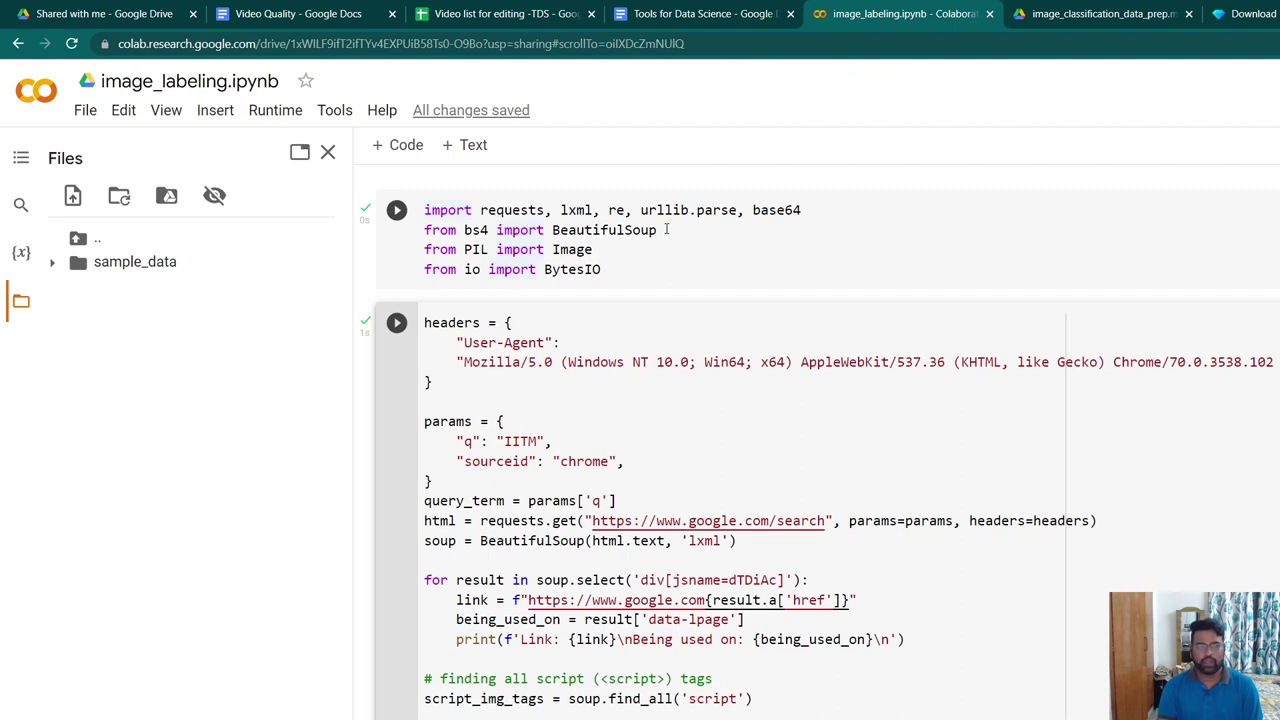
Step: Review the request parameters: sourceid chrome, search term IITM, and the Google search URL
scroll(680, 331, down, 1)
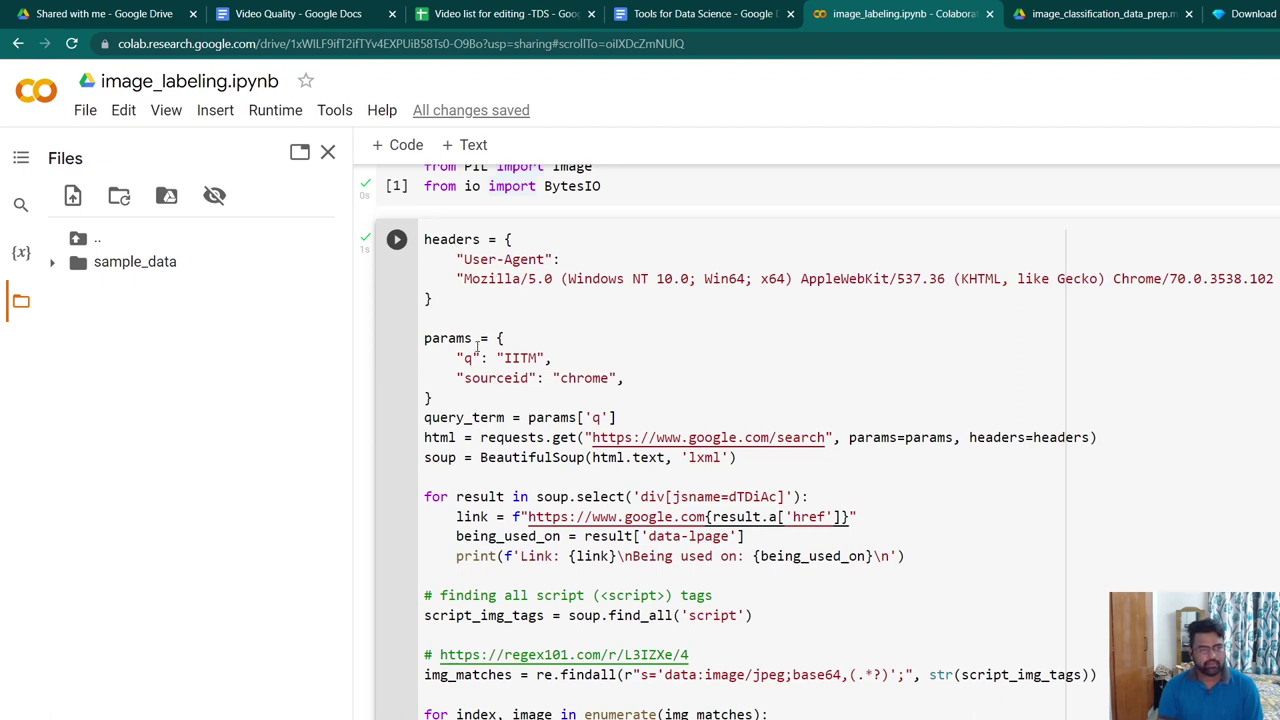
drag(626, 378, 433, 360)
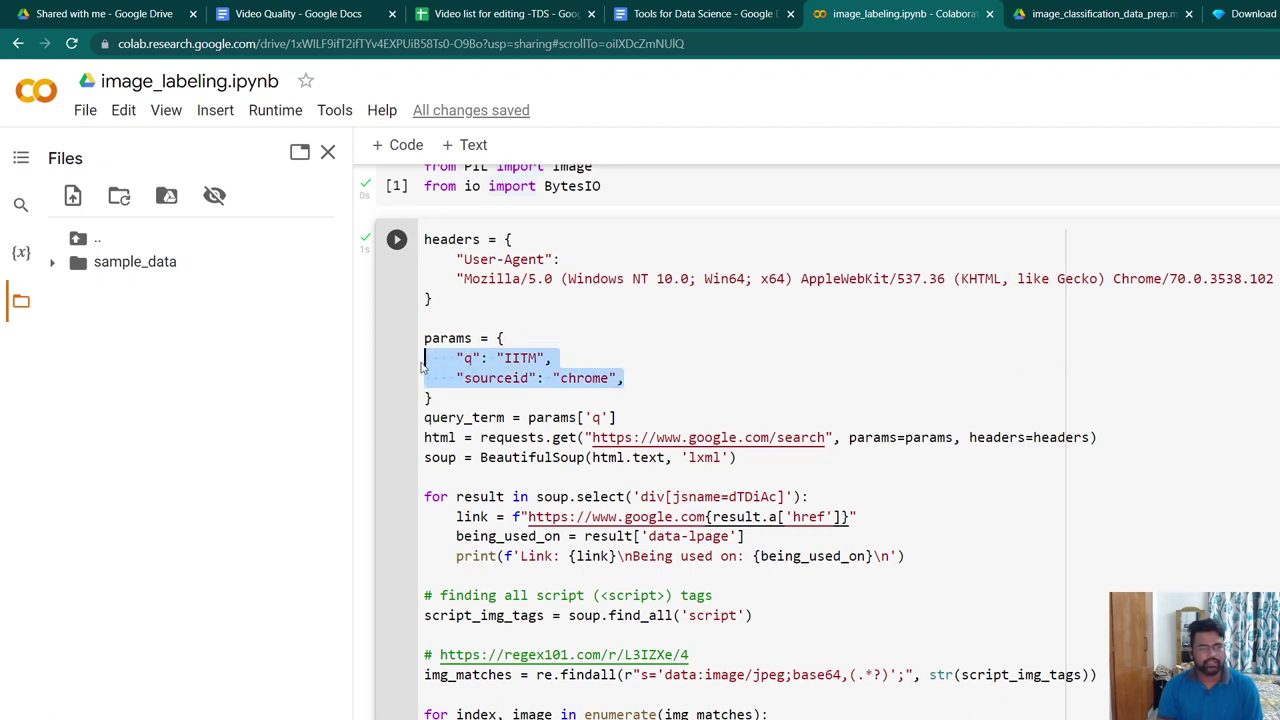
click(458, 384)
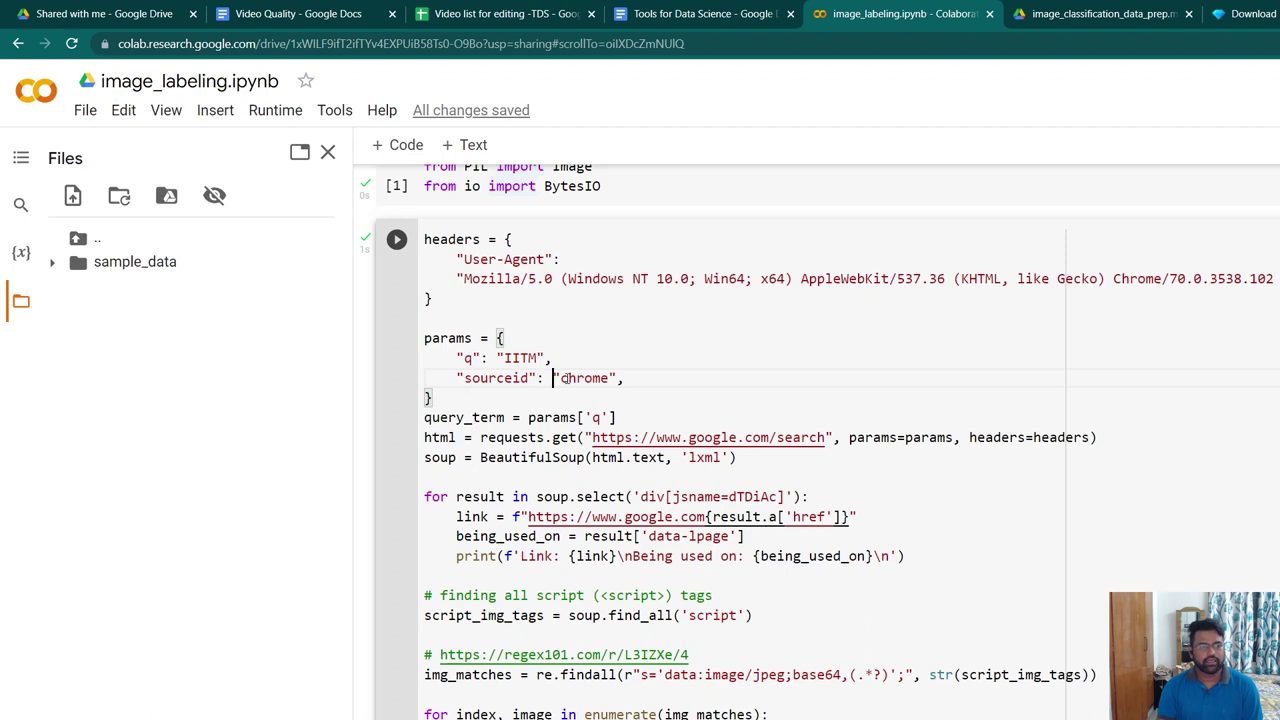
drag(561, 378, 604, 378)
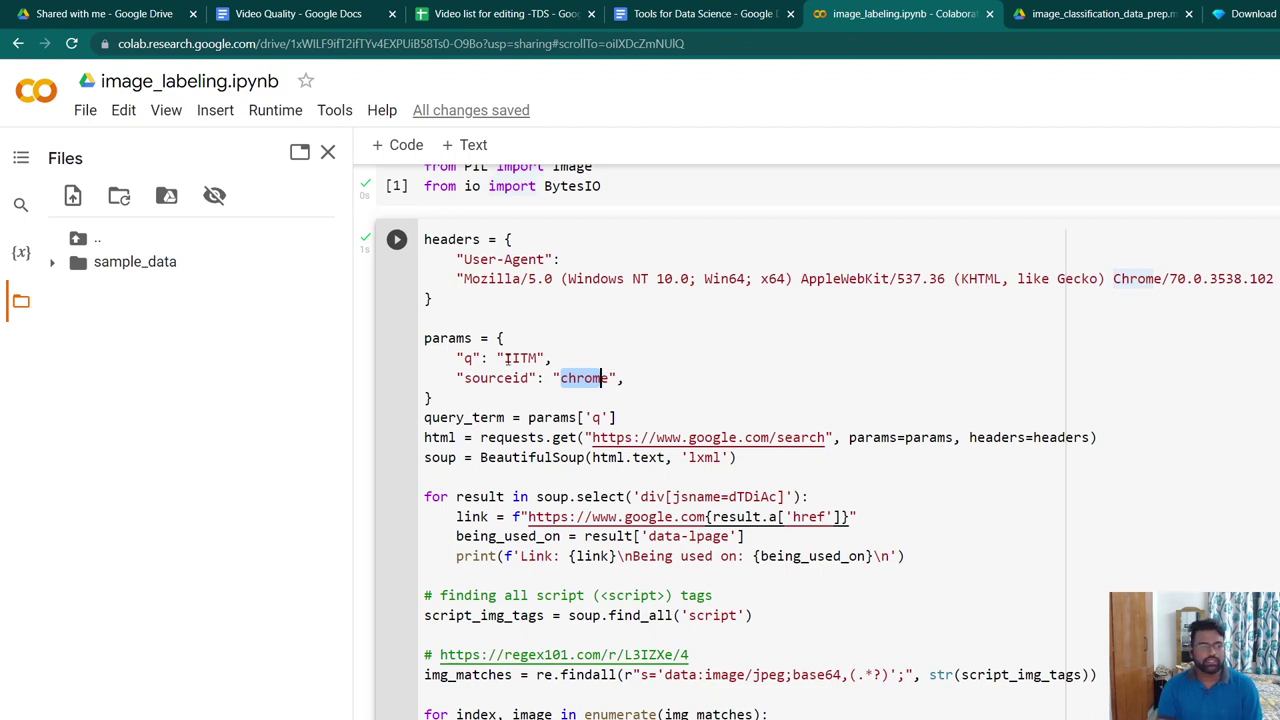
drag(505, 358, 540, 358)
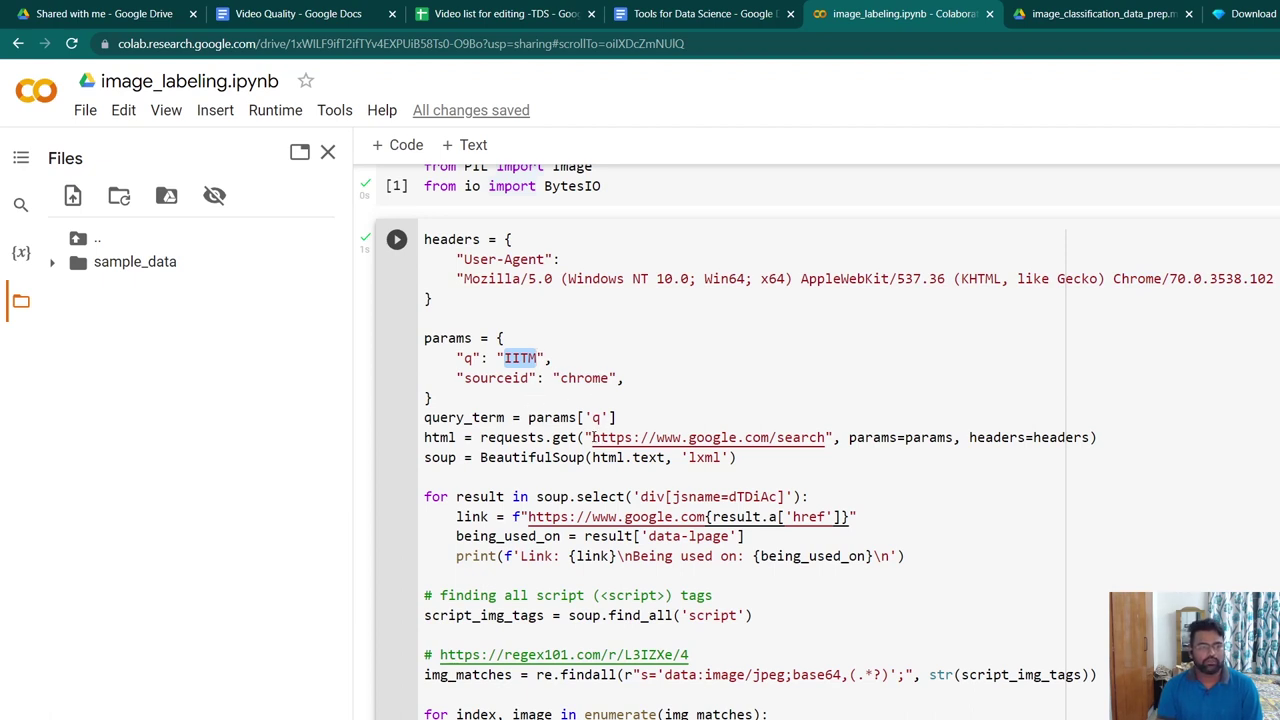
drag(594, 437, 828, 437)
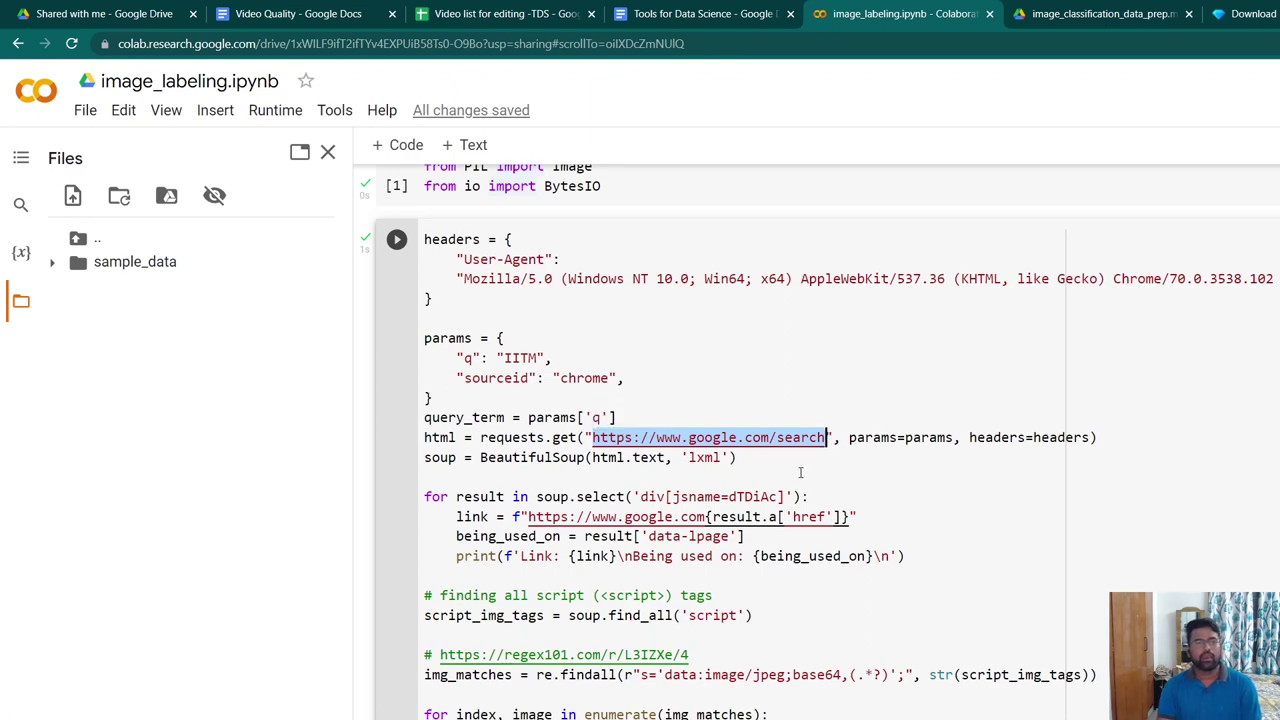
Step: Examine the re.findall regex that extracts the jpeg image data
scroll(800, 472, down, 1)
scroll(800, 472, down, 3)
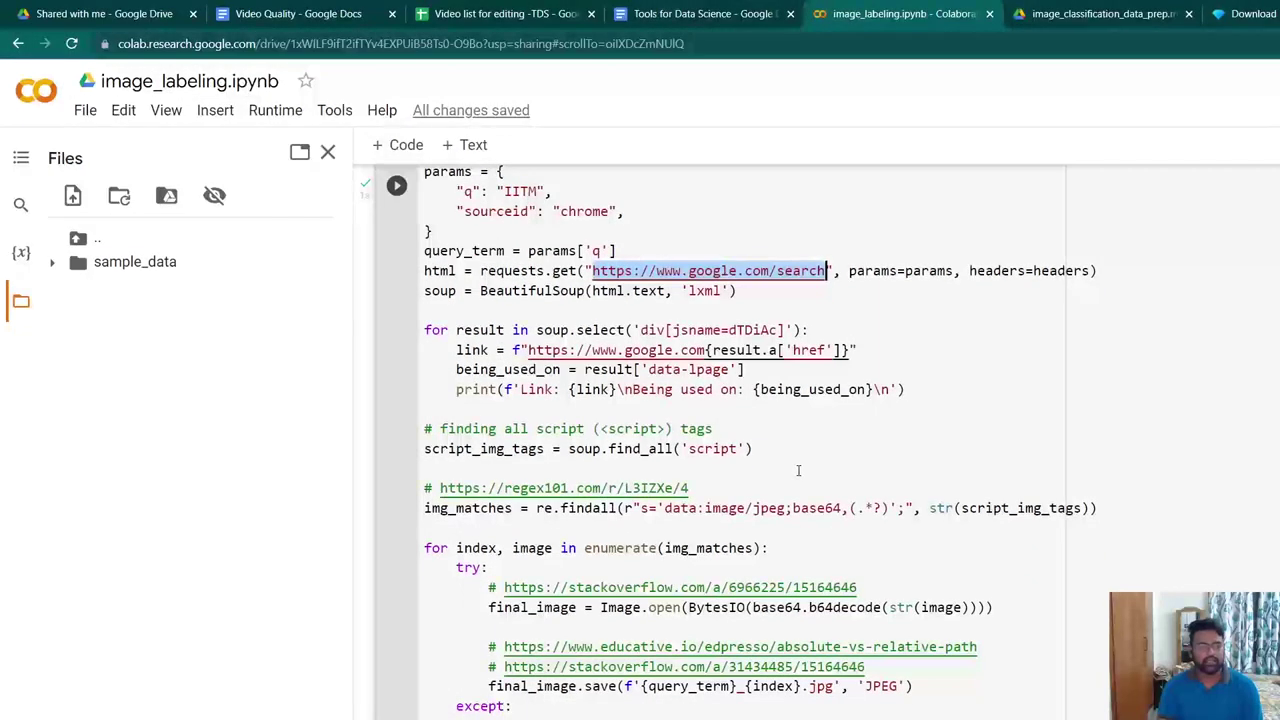
drag(536, 508, 1110, 508)
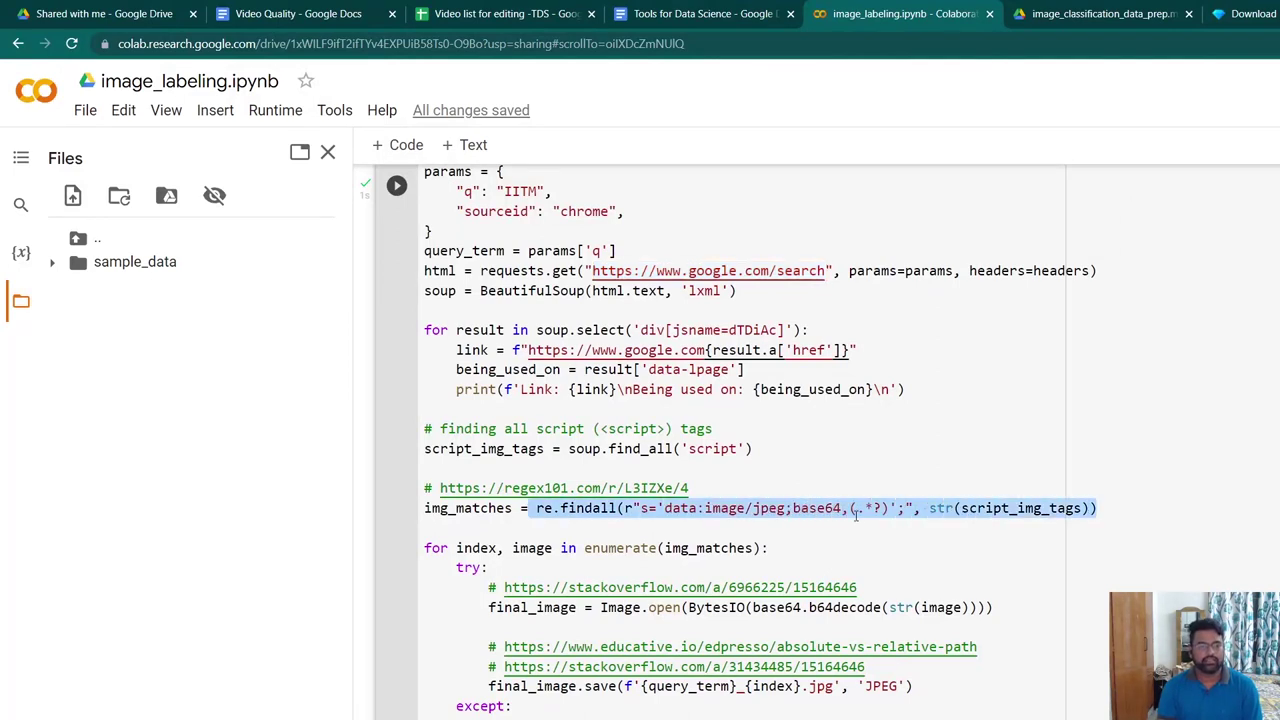
click(712, 508)
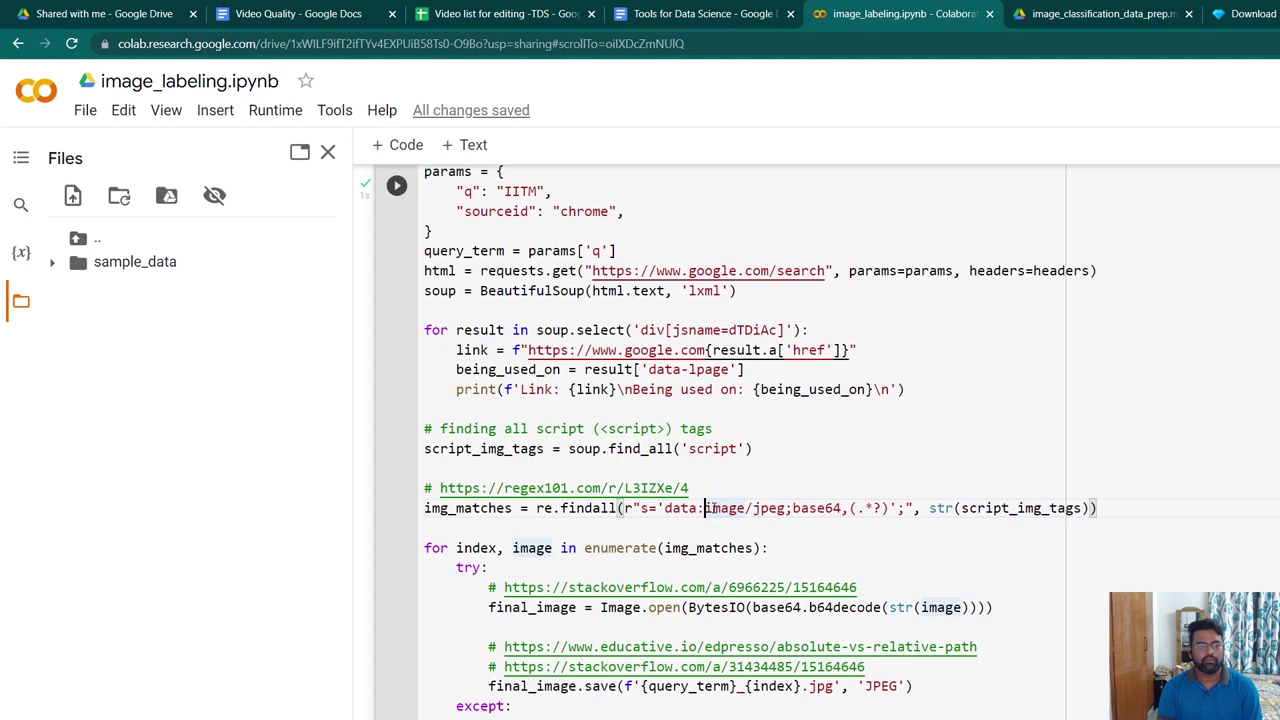
double_click(712, 508)
drag(754, 508, 787, 508)
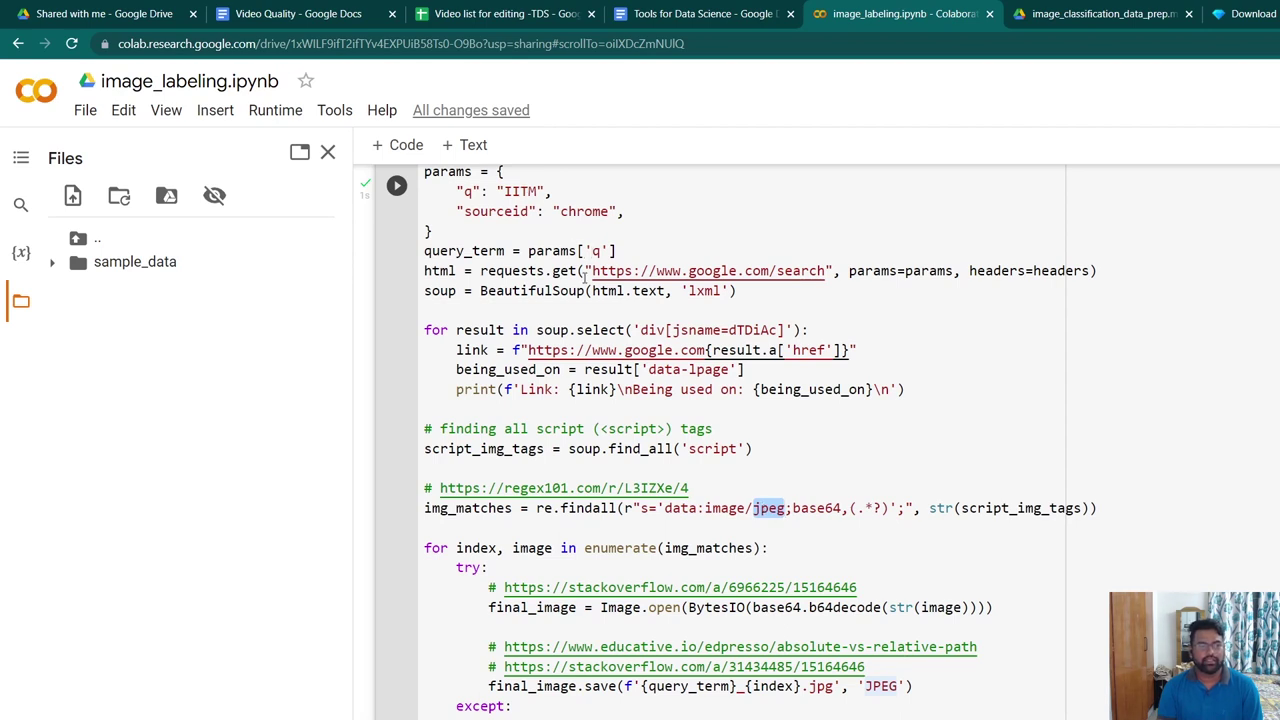
Step: Revisit the search URL and sourceid, then the data:image/jpeg prefix and the JPEG save call
drag(591, 271, 656, 271)
drag(765, 277, 828, 271)
drag(553, 211, 603, 211)
drag(624, 508, 795, 510)
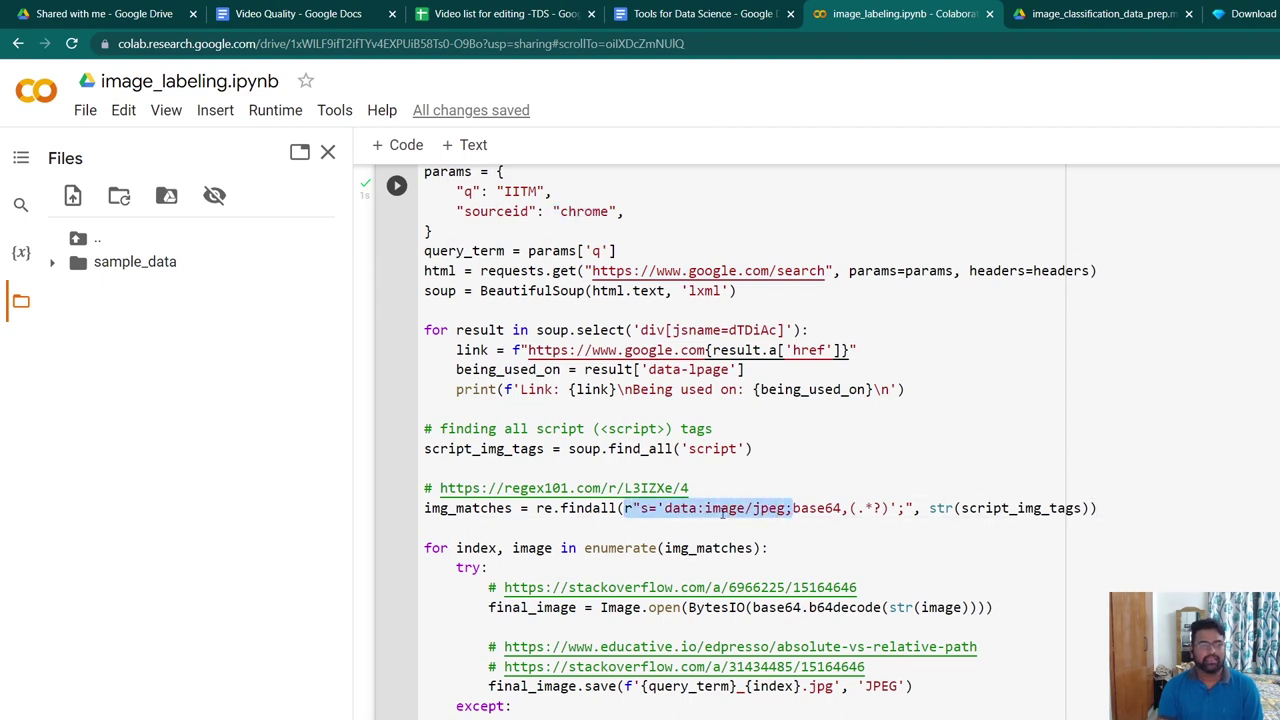
drag(586, 686, 912, 686)
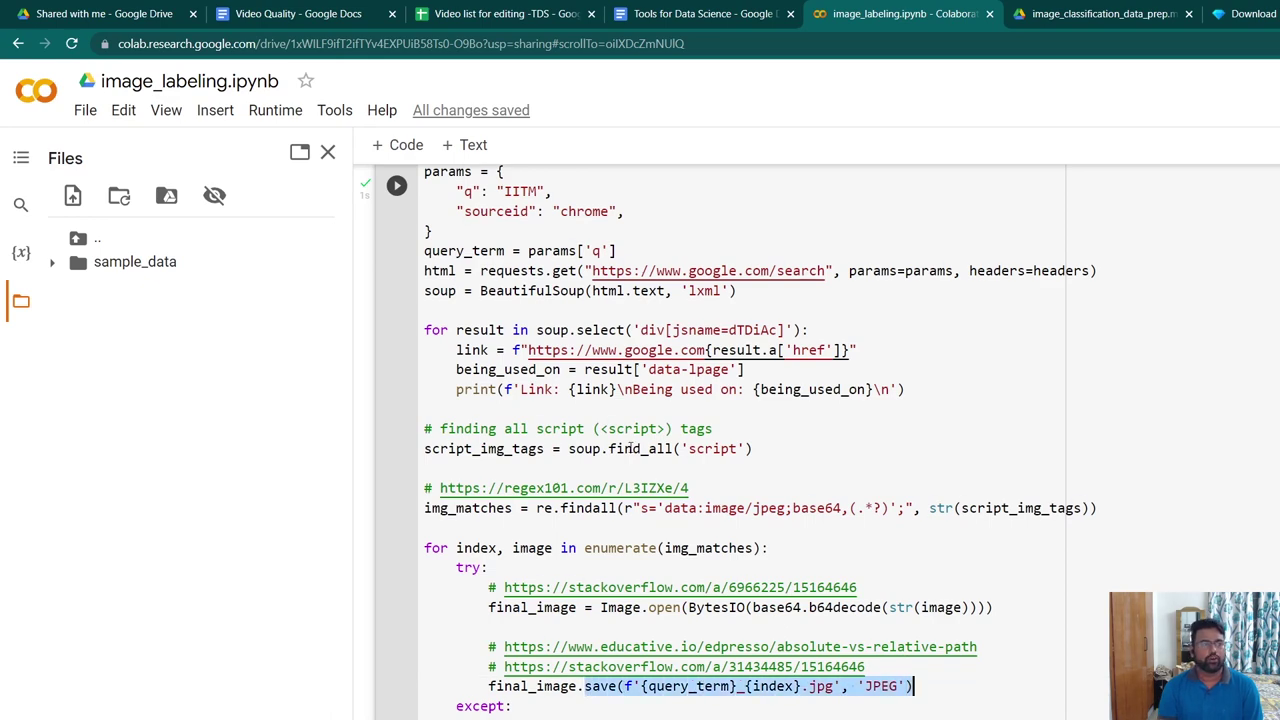
scroll(660, 620, up, 2)
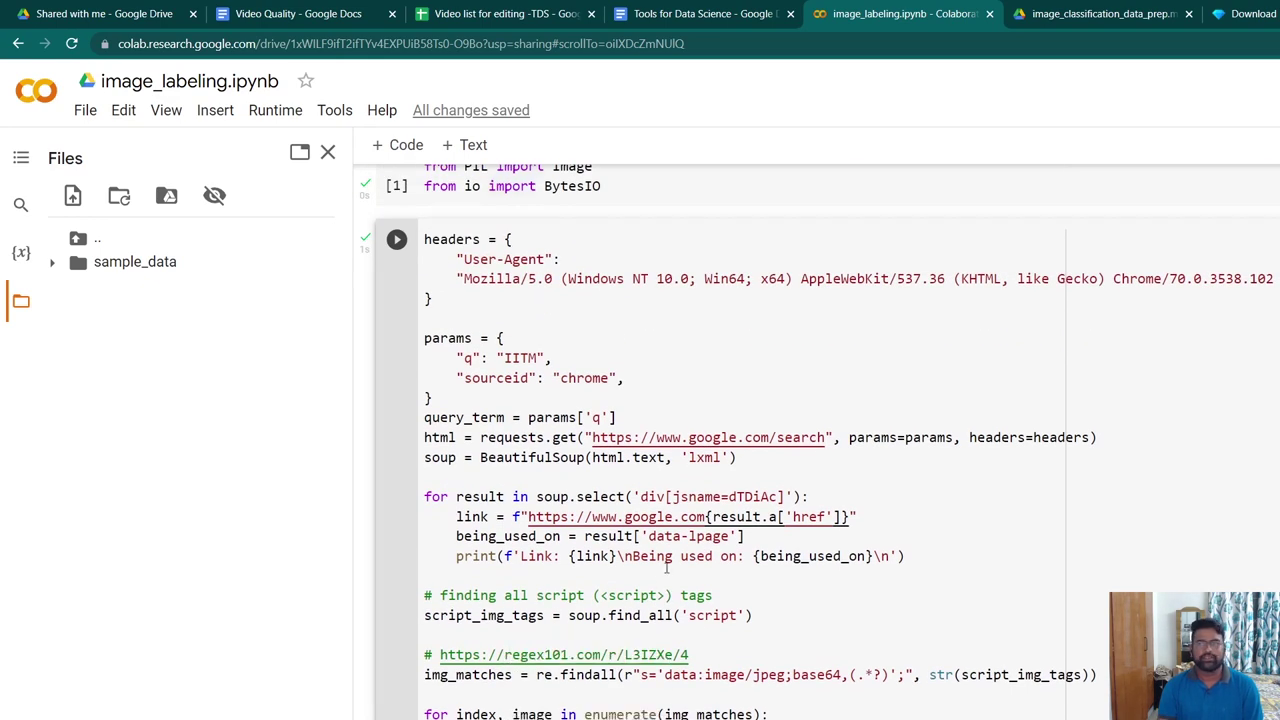
scroll(665, 532, down, 1)
scroll(665, 532, up, 1)
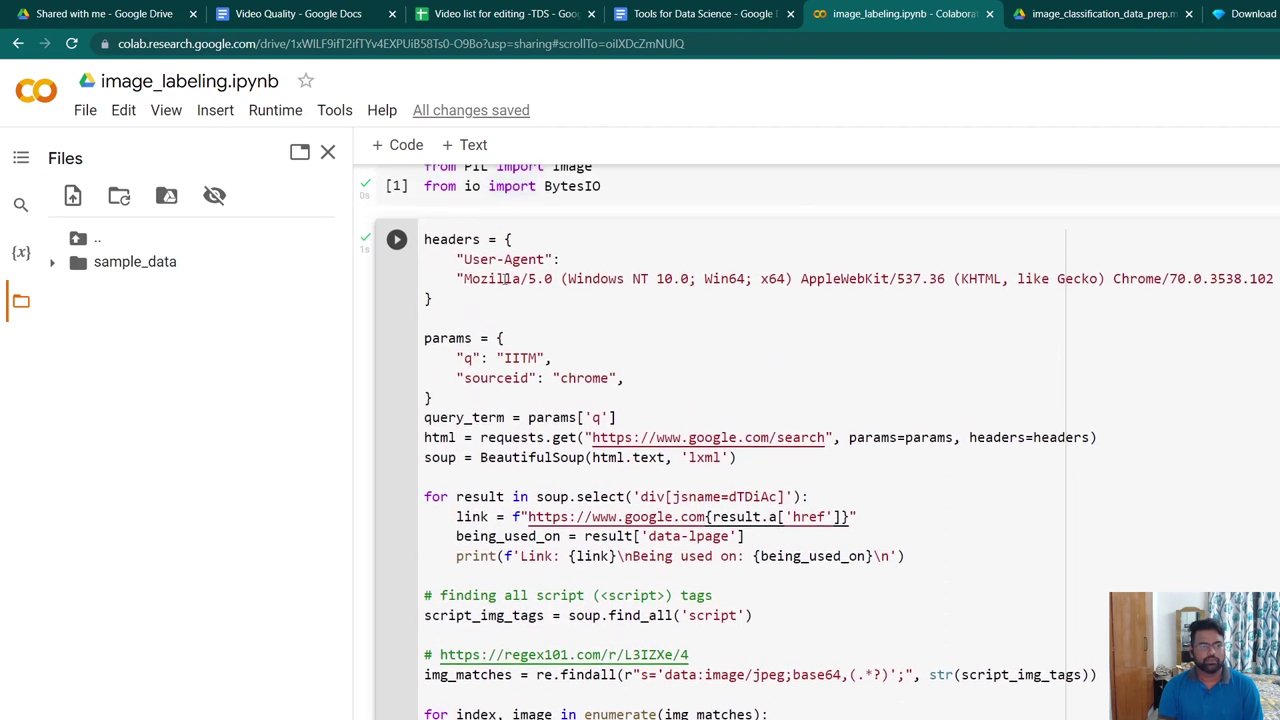
Step: Run the scraping cell for IITM and refresh Files to show the saved images
click(396, 245)
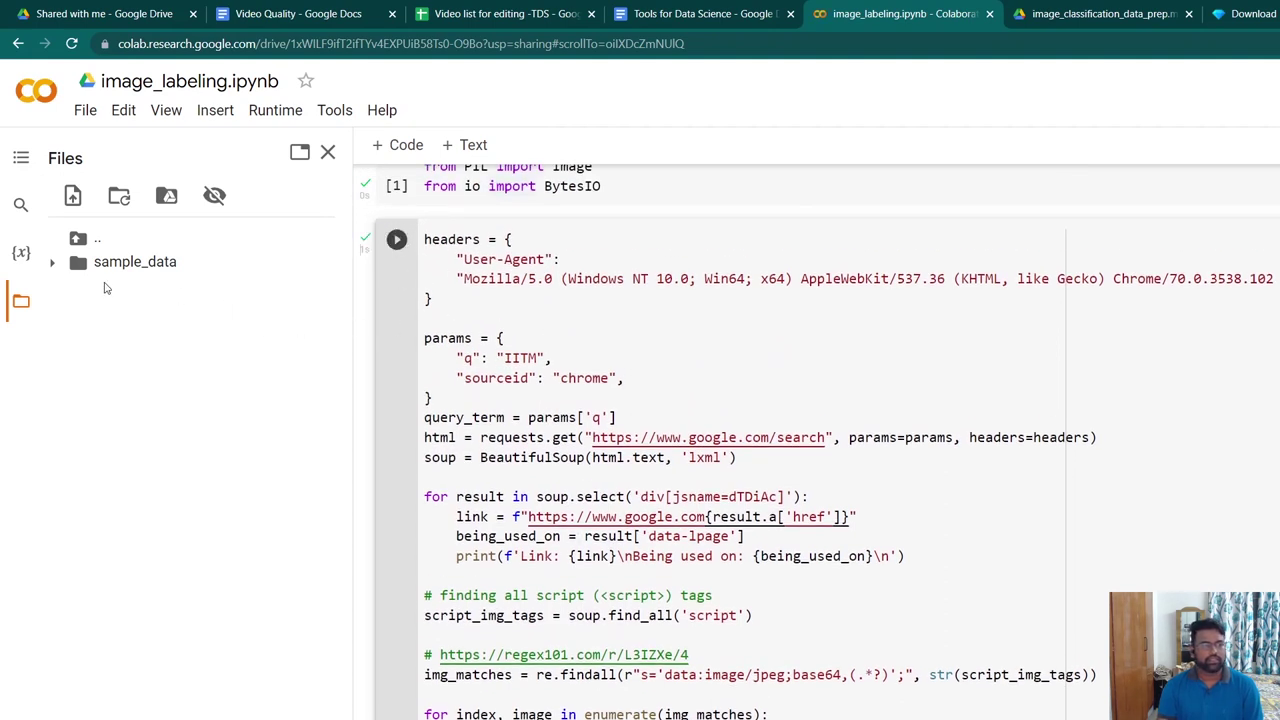
right_click(146, 306)
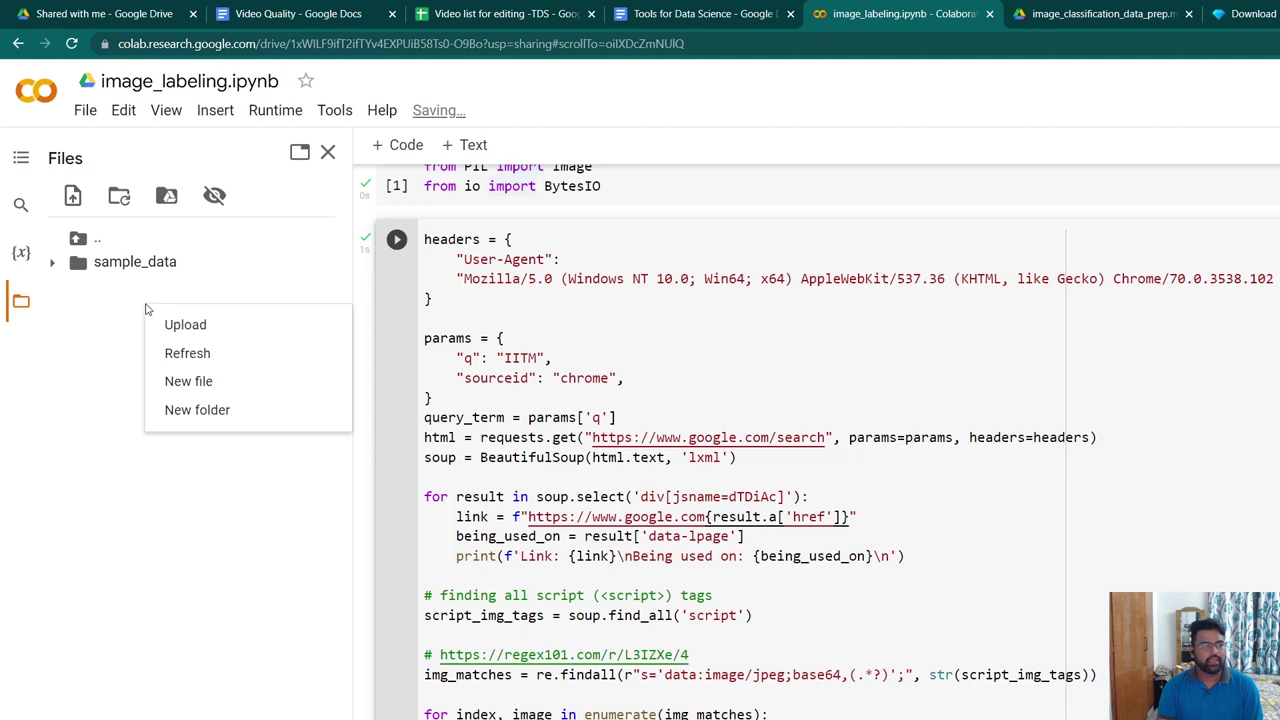
click(197, 355)
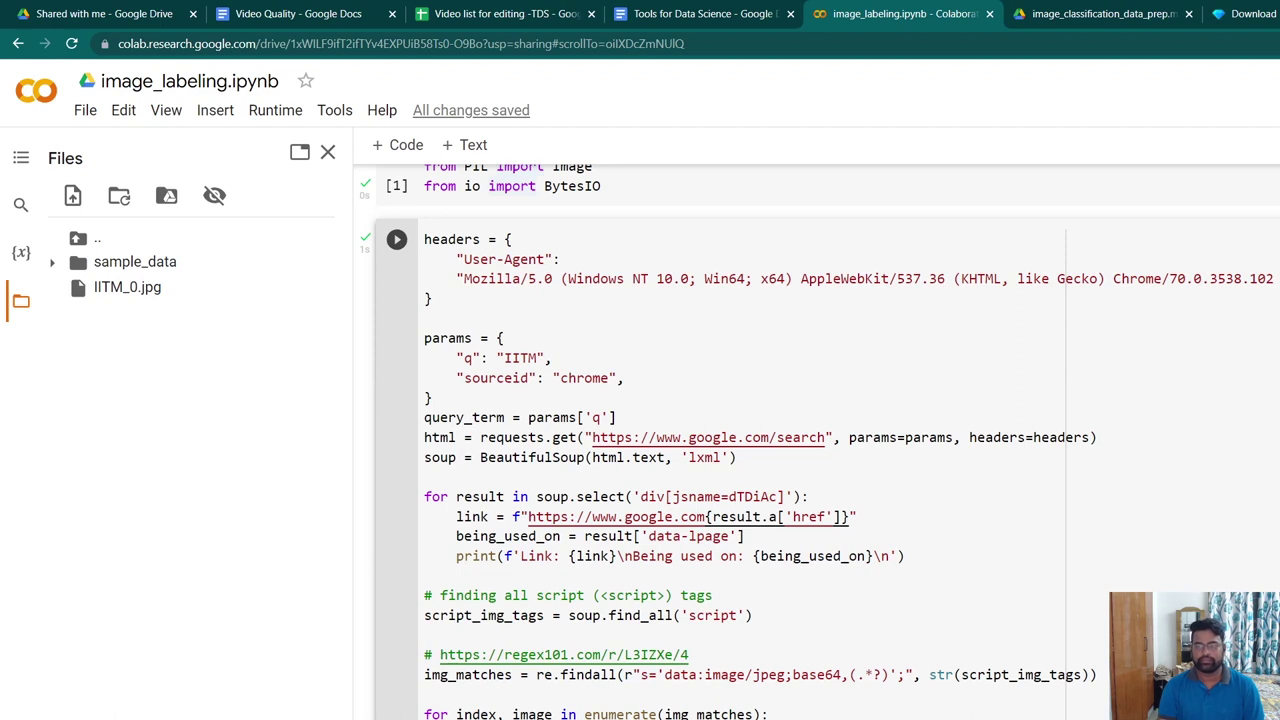
Step: Change the search term to 'chess pawn', rerun the scraper, and refresh Files
double_click(524, 357)
text(chess )
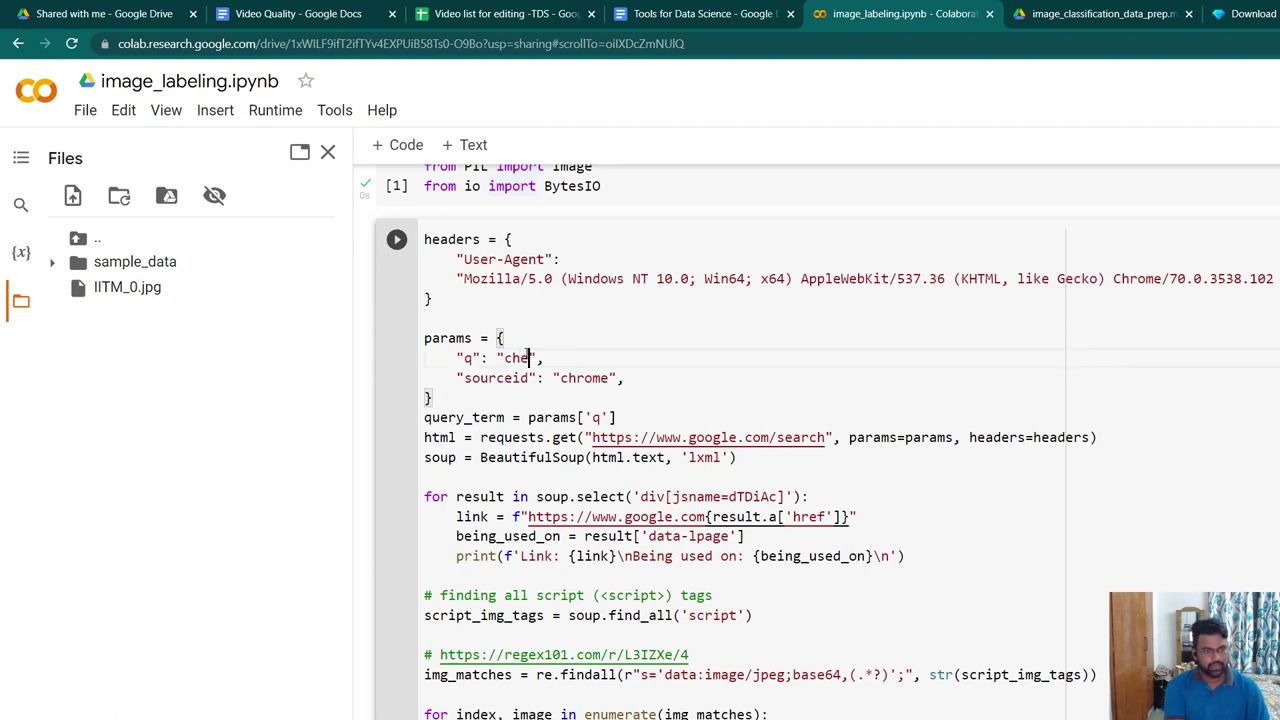
text(pawn)
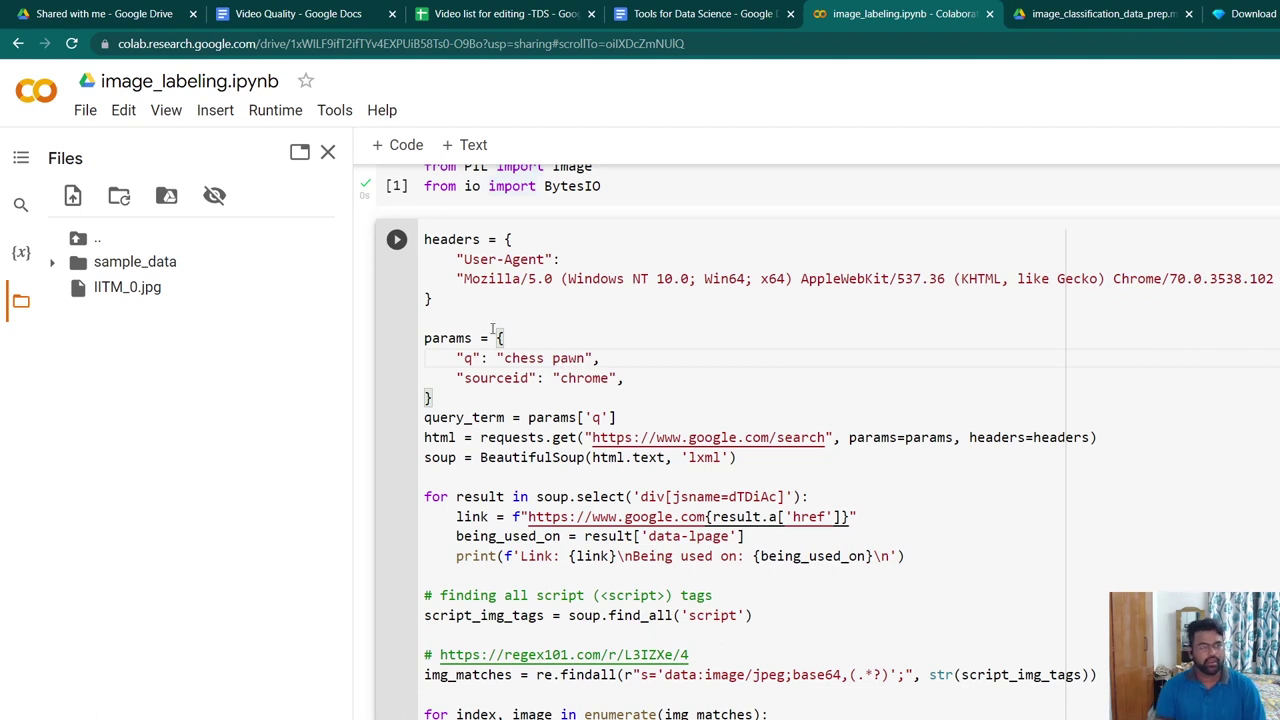
click(392, 242)
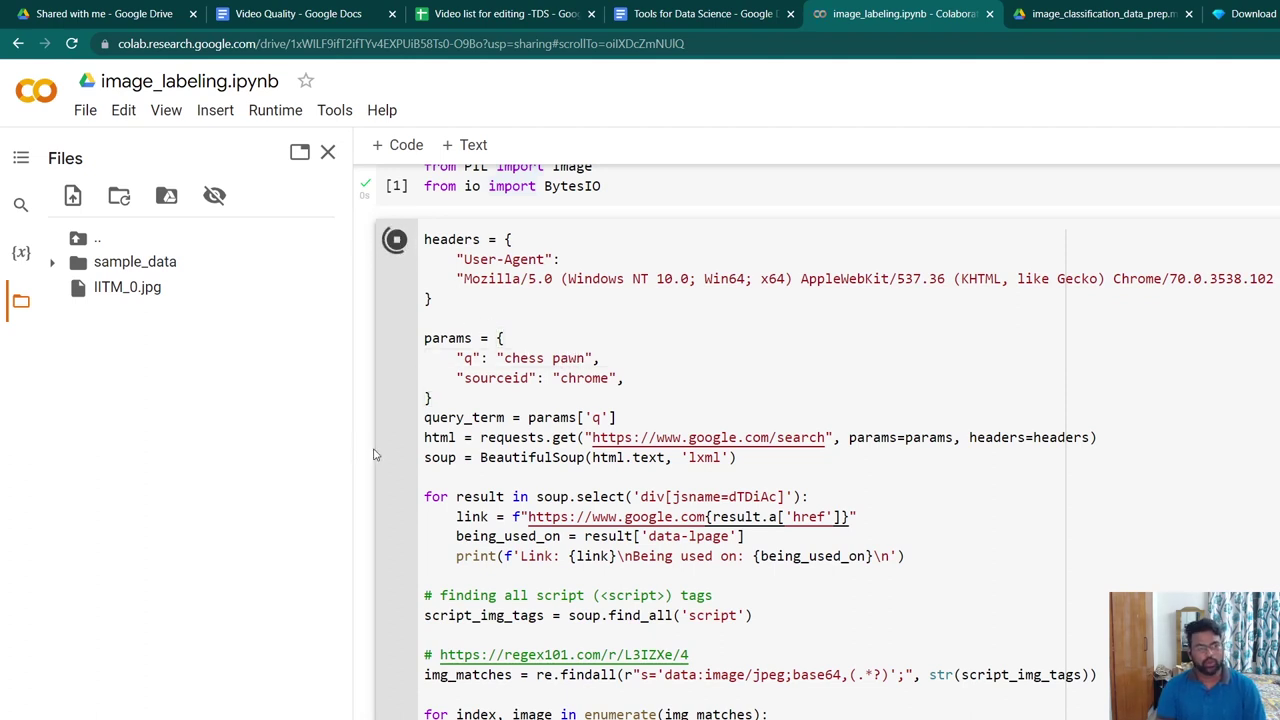
right_click(184, 344)
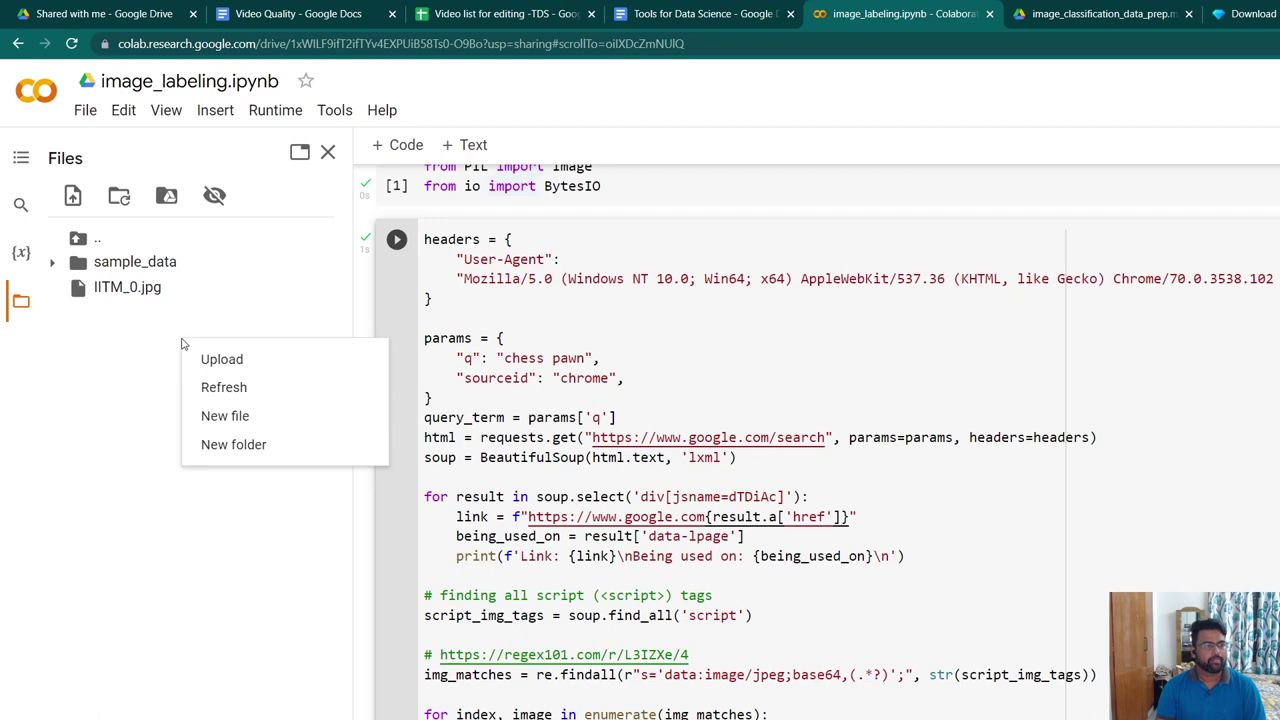
click(224, 393)
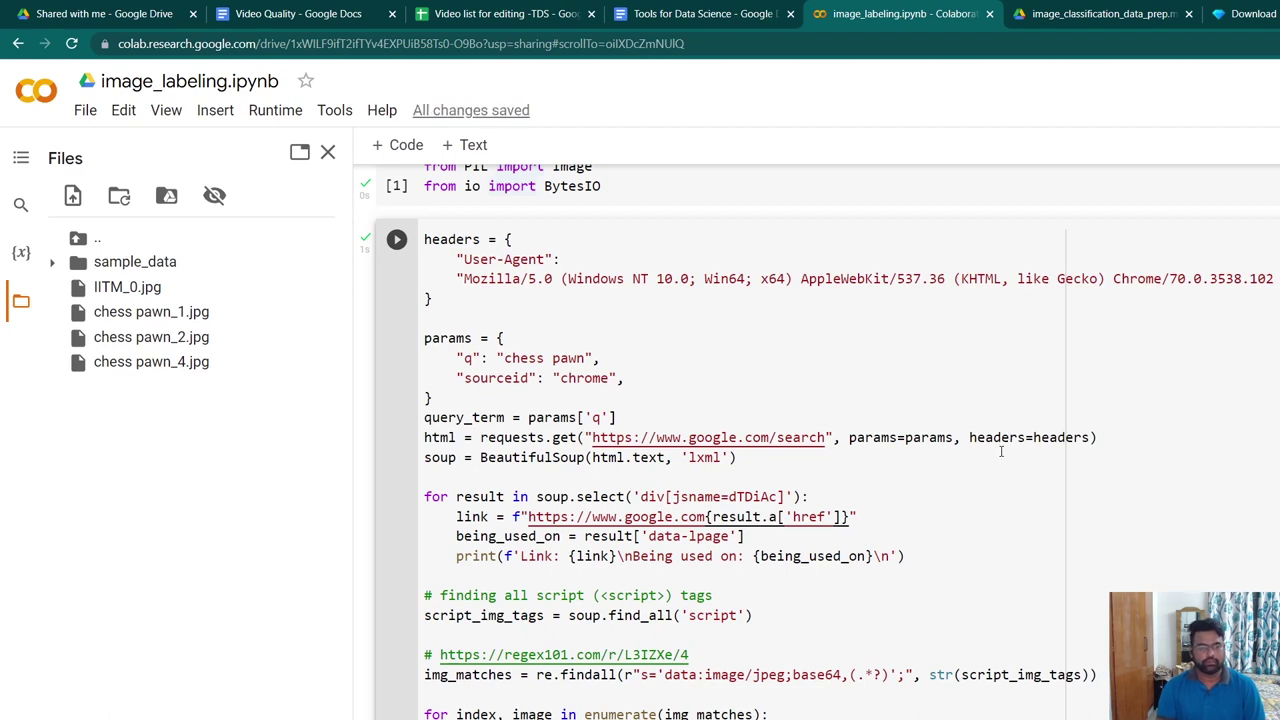
scroll(990, 462, up, 1)
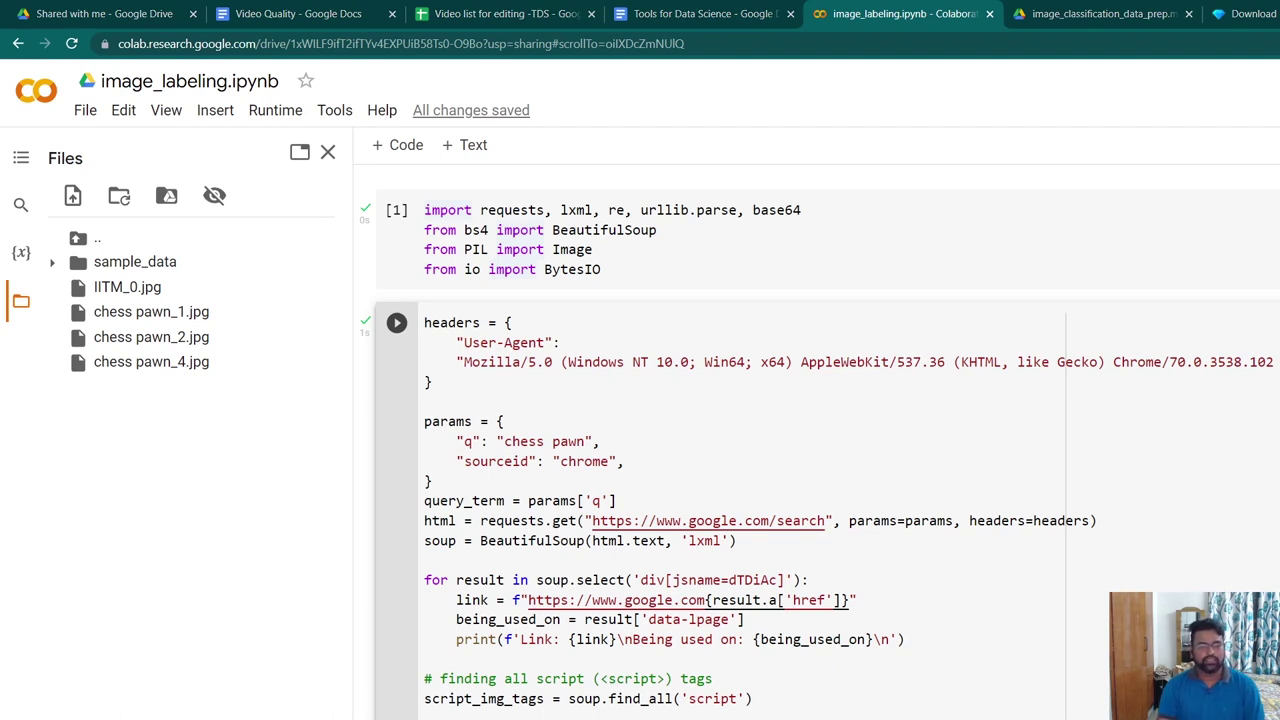
Step: Browse the Chess dataset folder, peeking into the Bishop and King subfolders
key(alt+Tab)
click(617, 85)
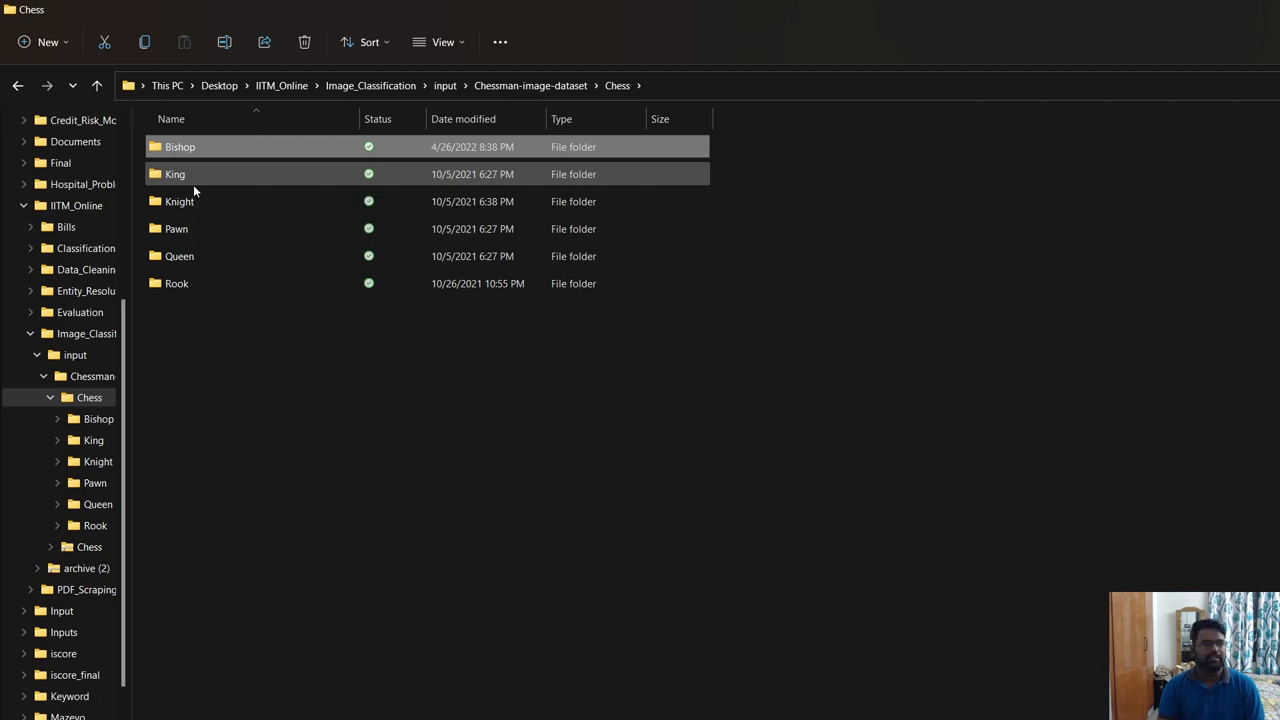
double_click(189, 150)
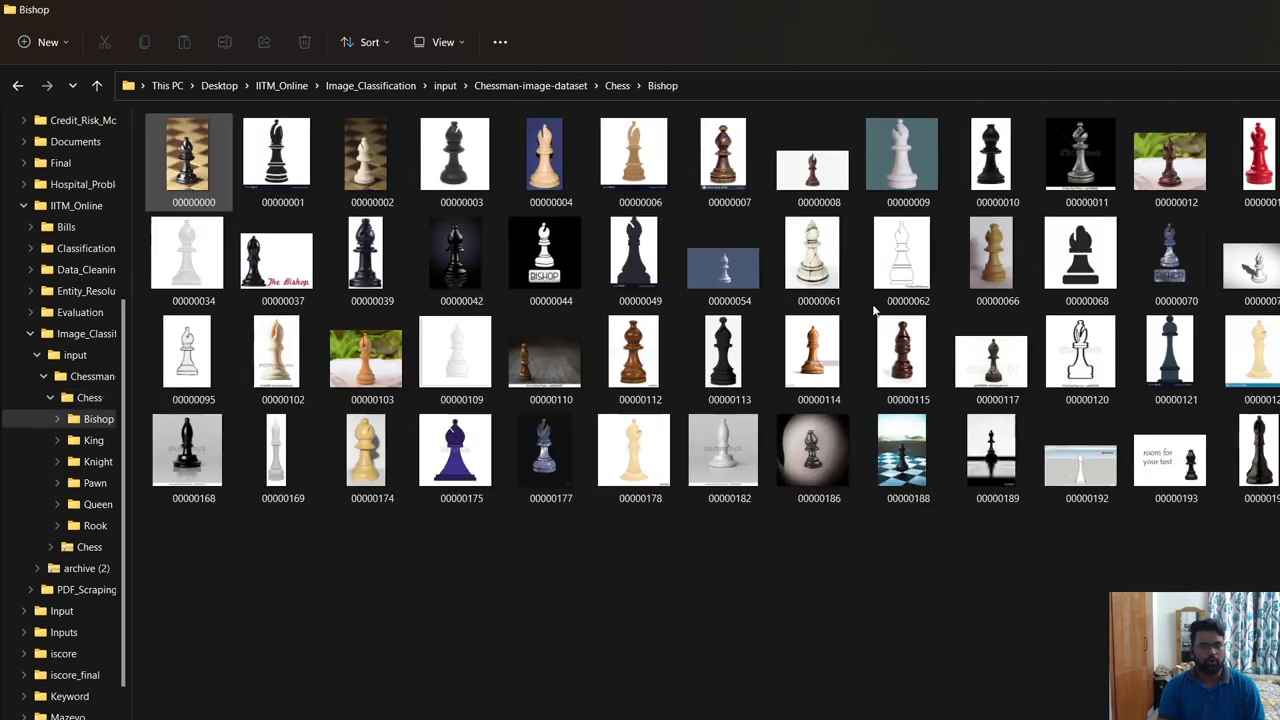
click(617, 86)
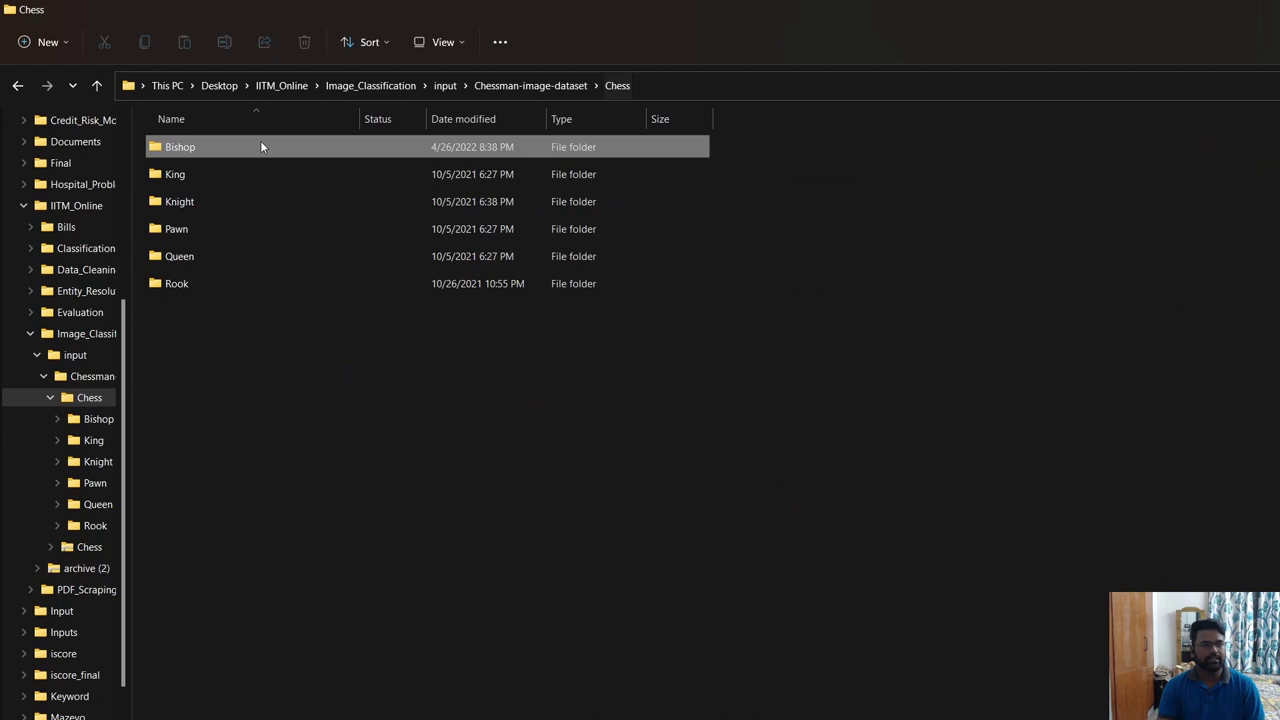
double_click(189, 176)
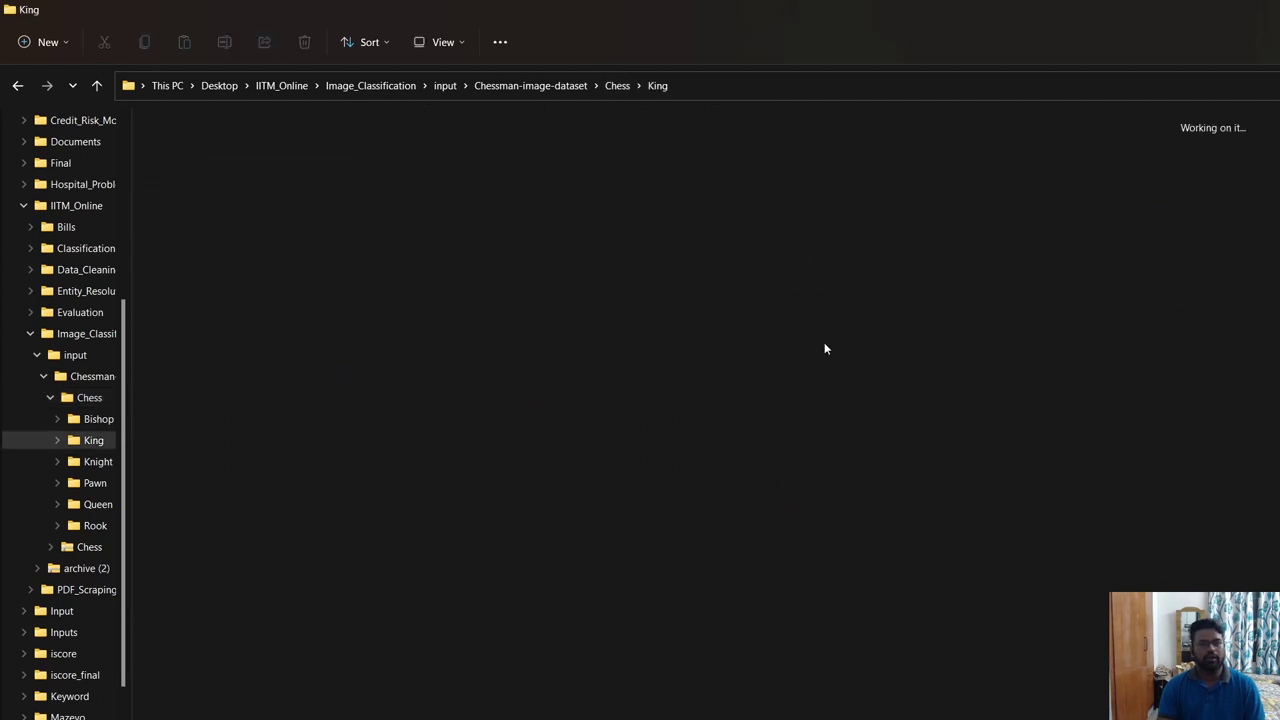
click(612, 86)
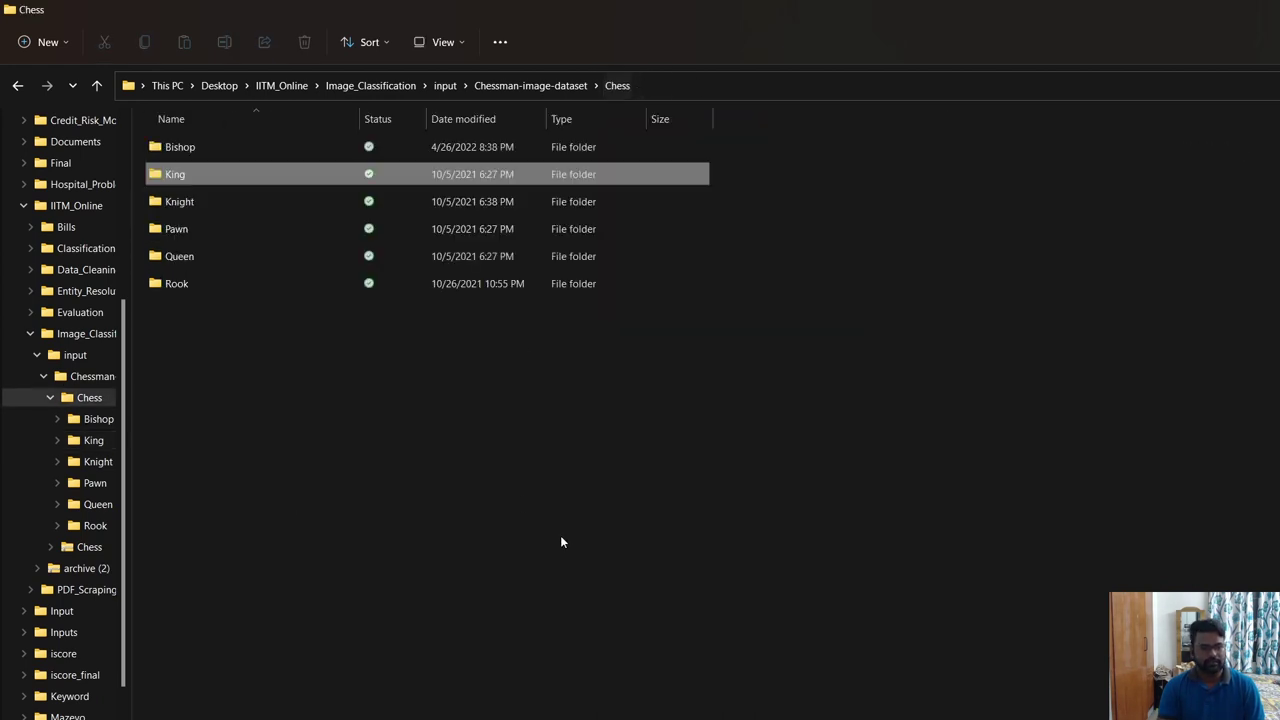
click(549, 418)
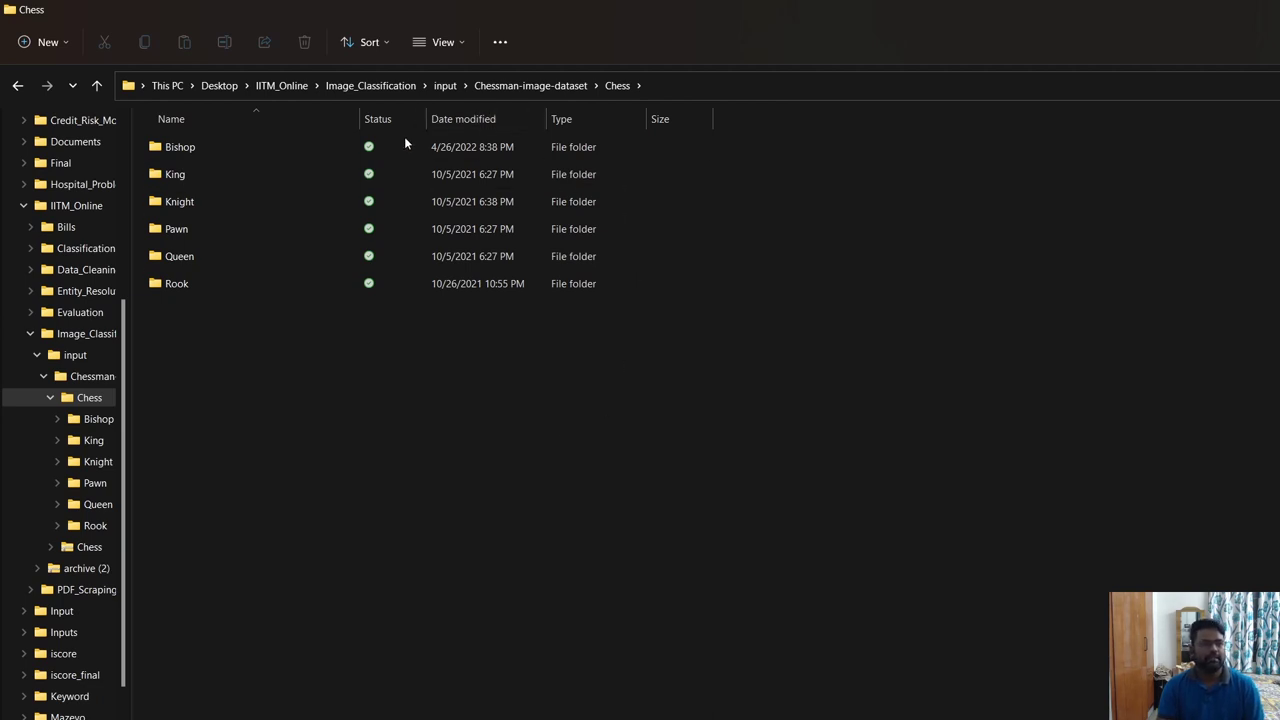
Step: Open the Bishop folder, select image 00000000, and view its full path in the address bar
mouse_move(206, 148)
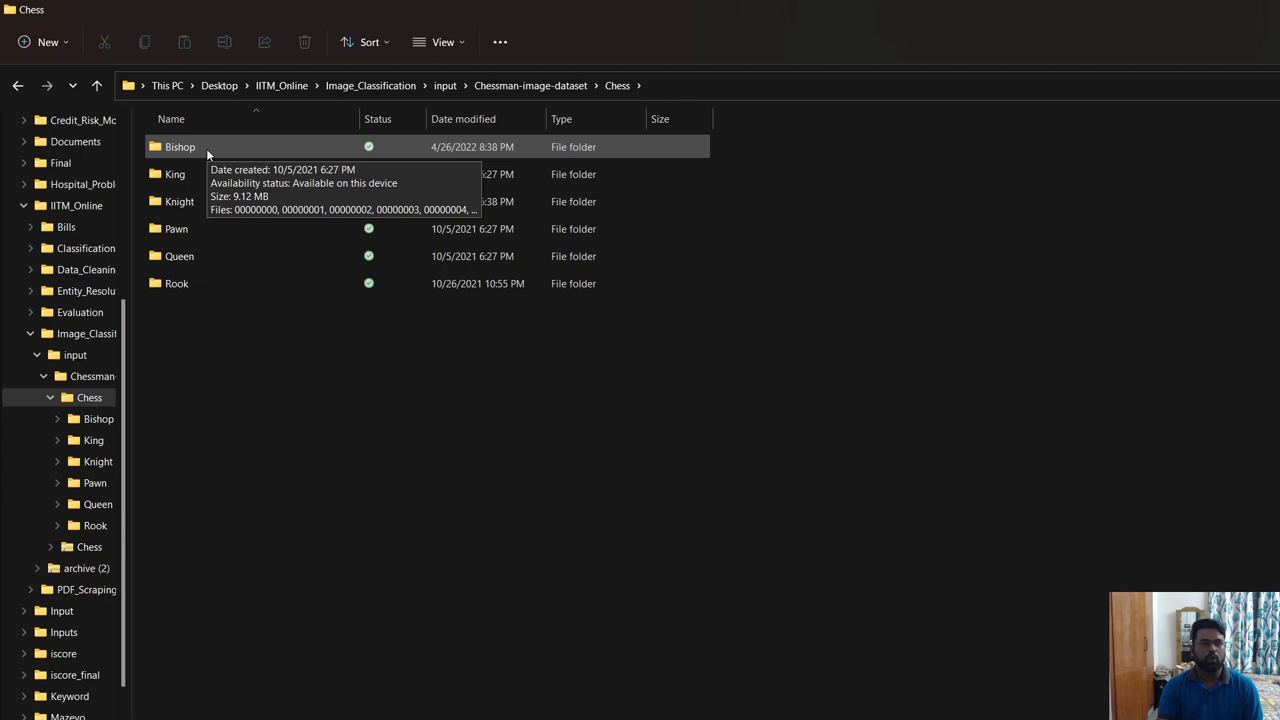
double_click(206, 148)
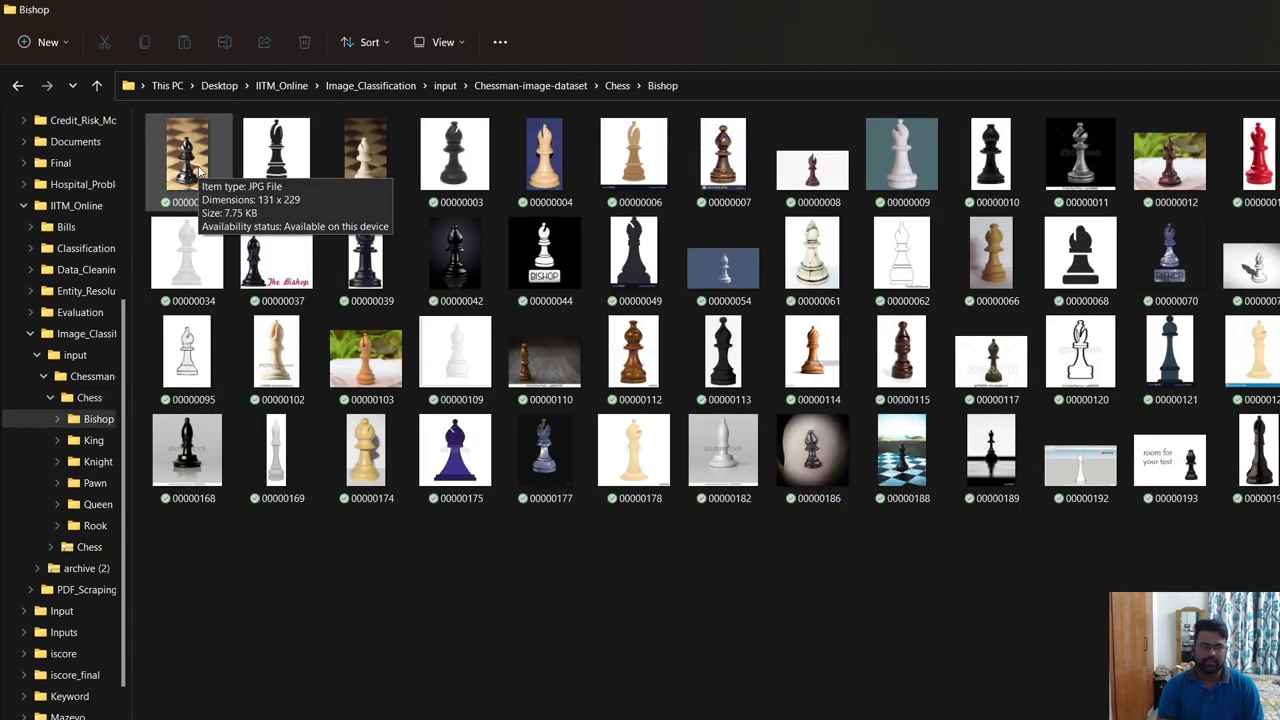
click(199, 172)
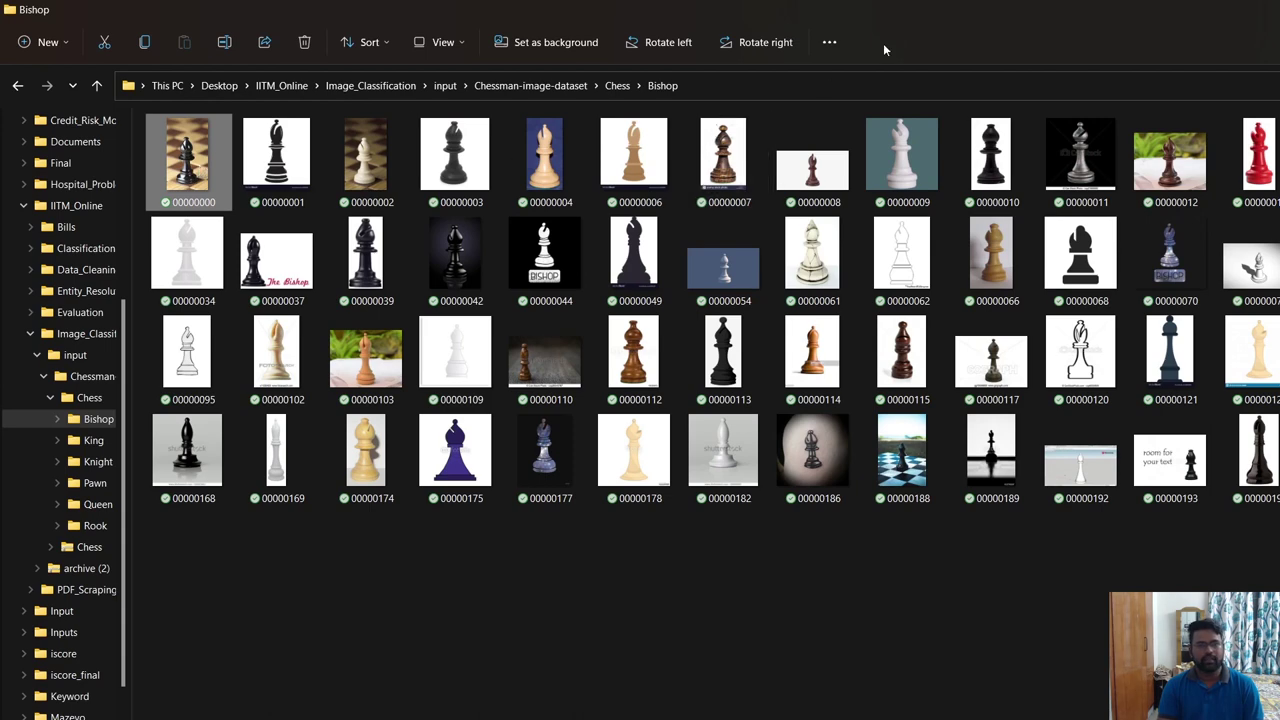
click(875, 89)
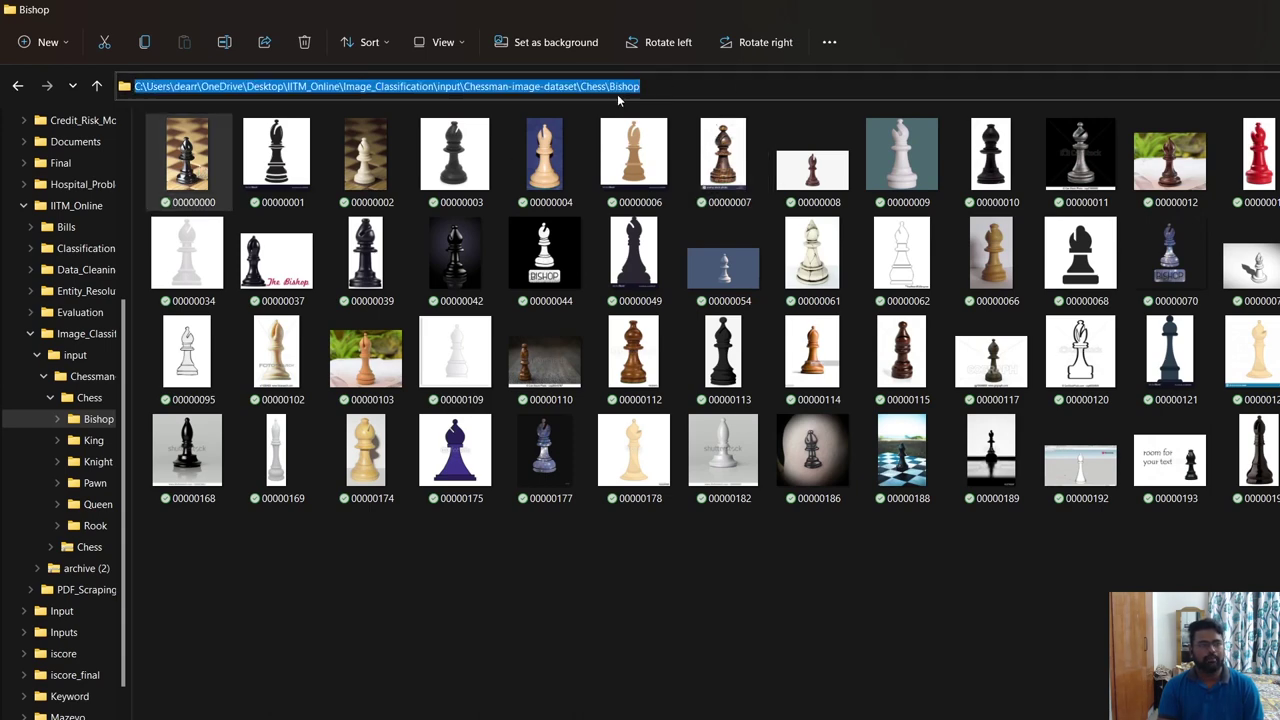
mouse_move(175, 193)
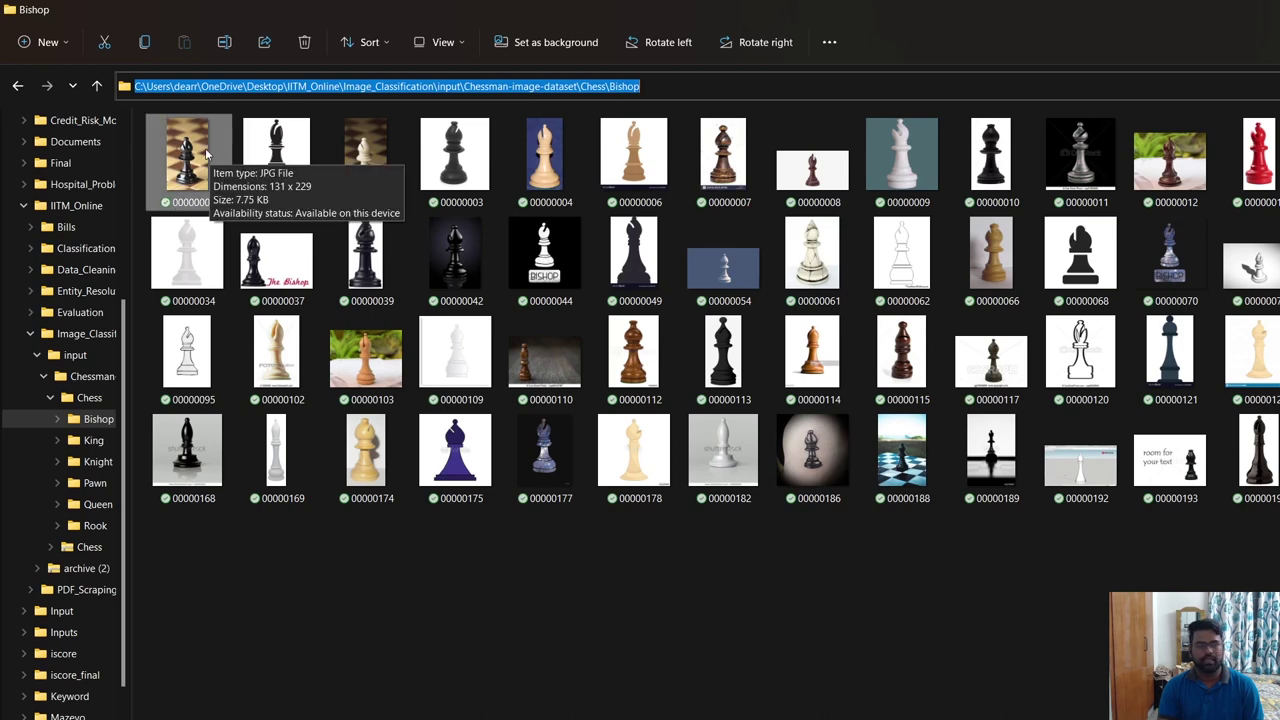
click(507, 542)
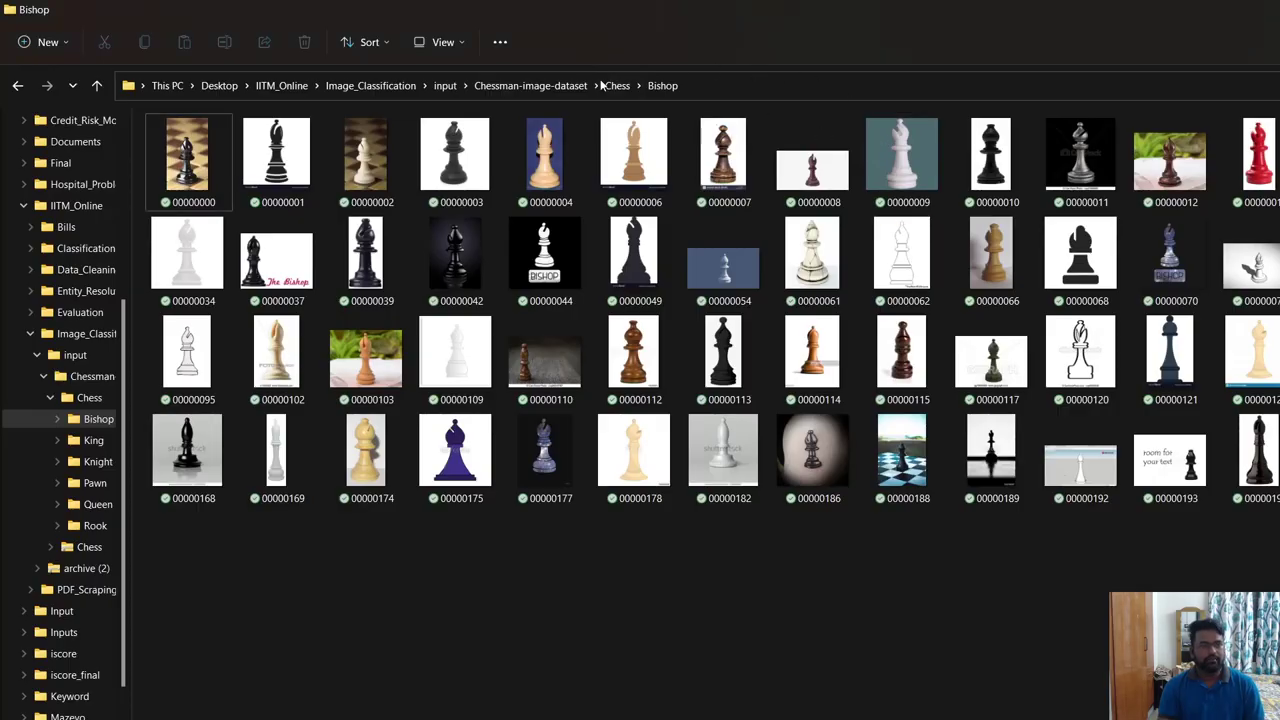
Step: Run dir /s /b > list.csv in a Command Prompt opened on the Bishop folder
click(892, 85)
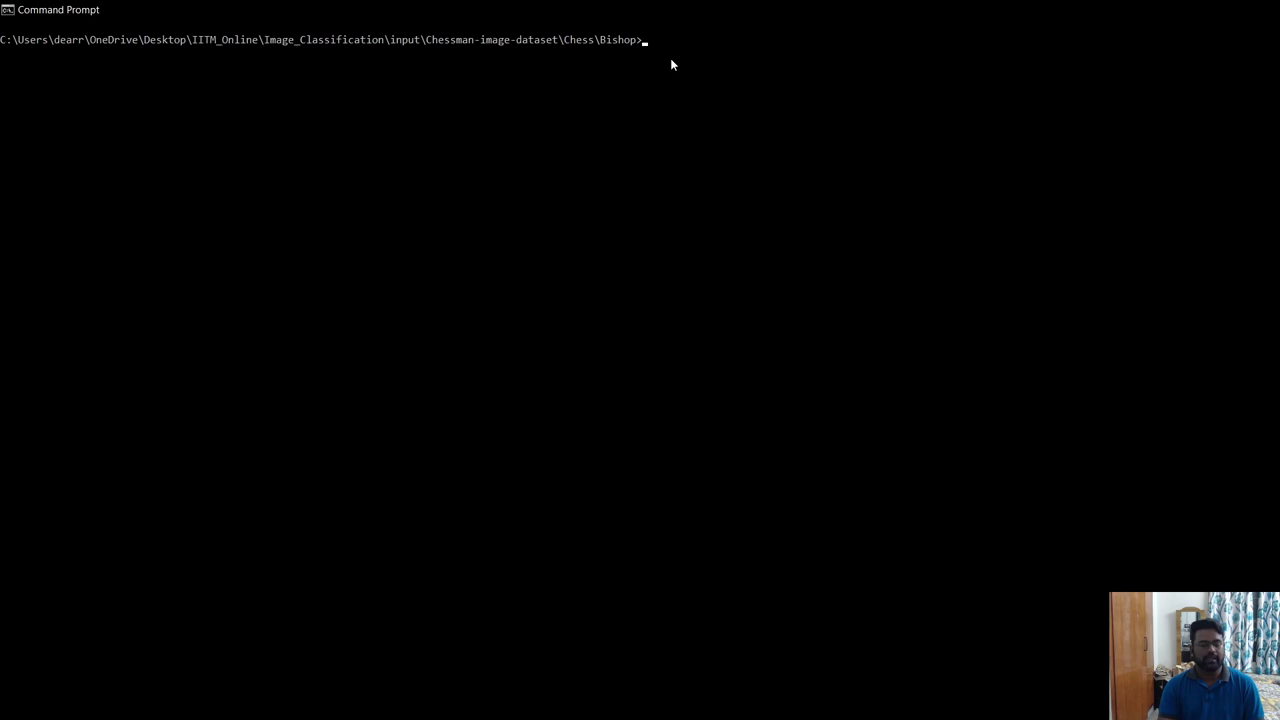
text(dir /s /b > list.csv)
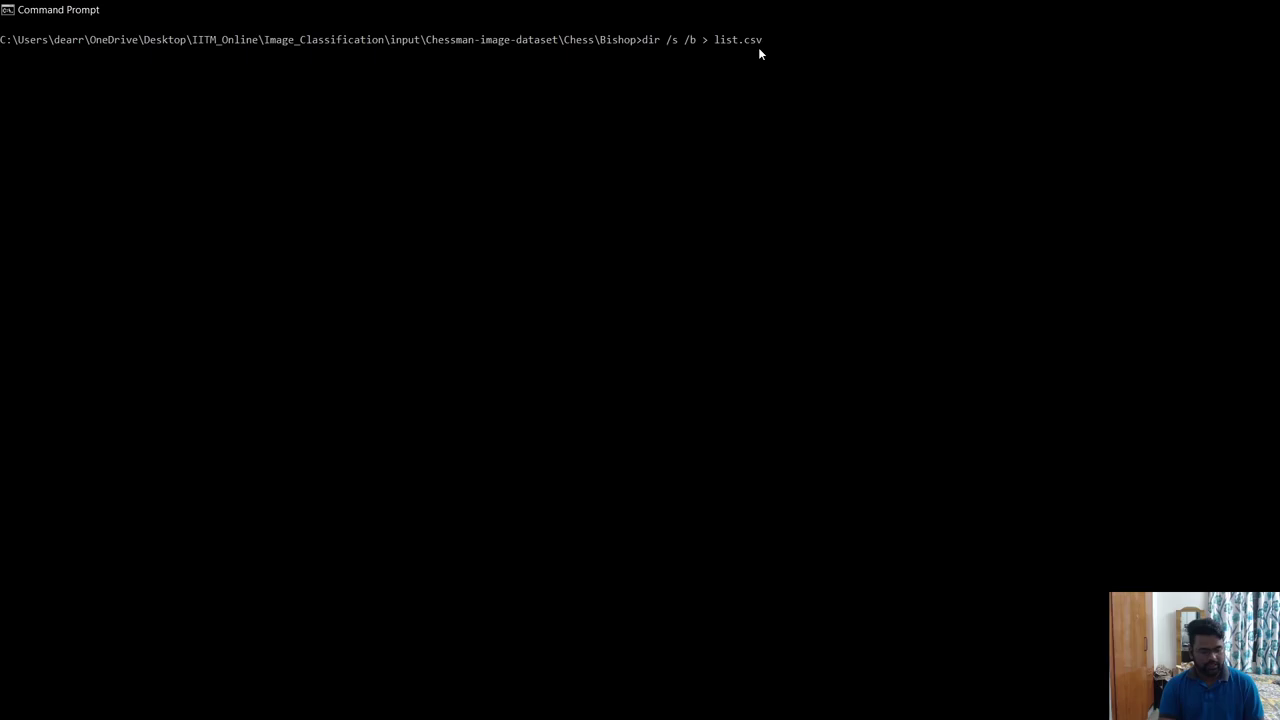
key(alt+Tab)
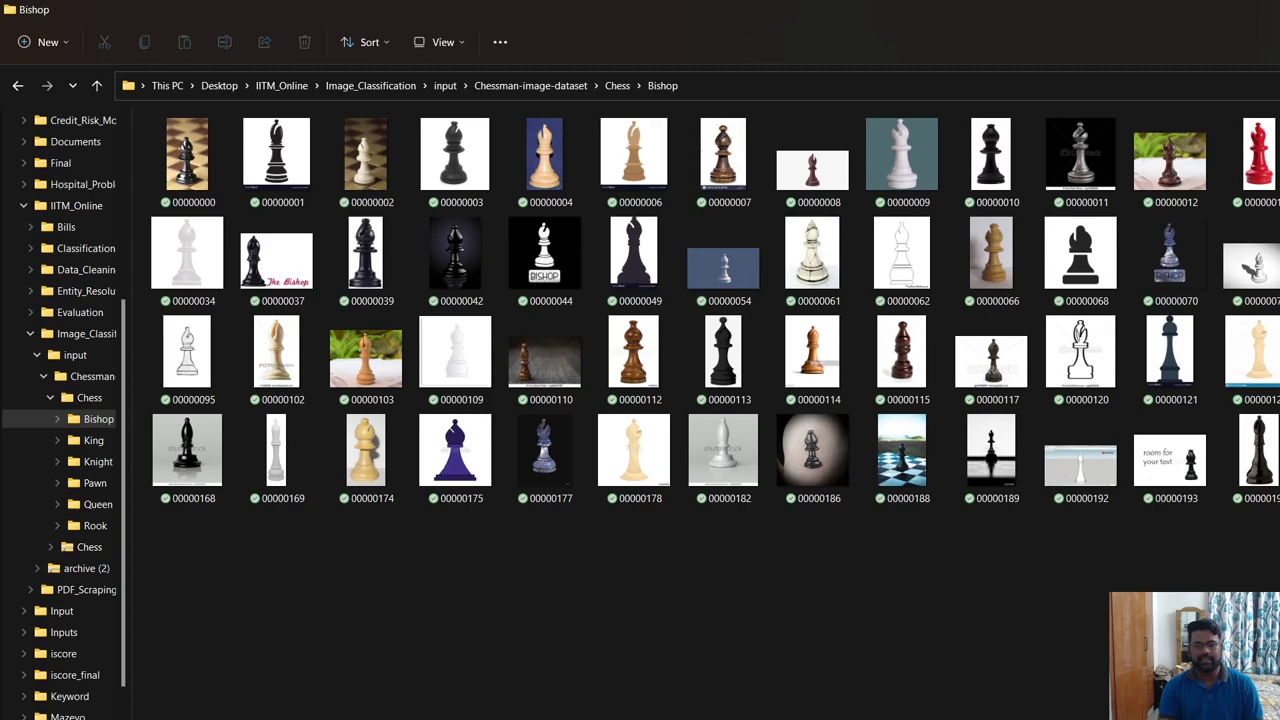
key(alt+Tab)
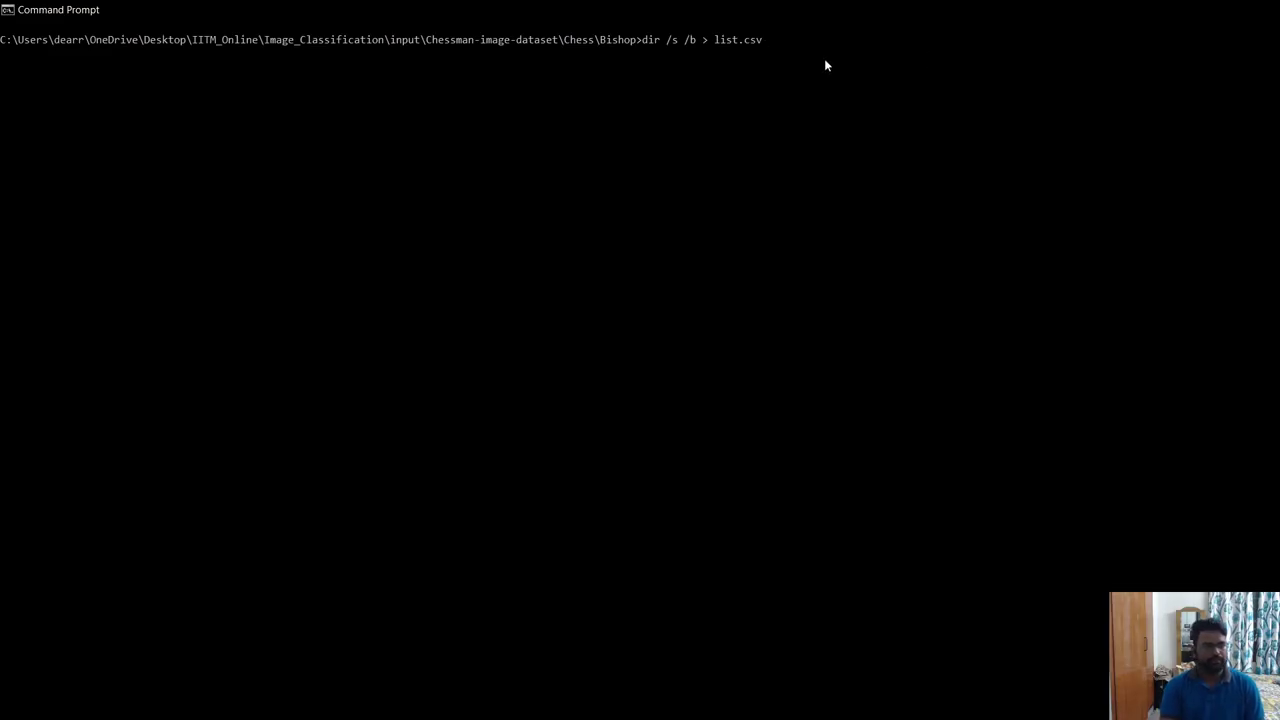
key(Return)
key(alt+Tab)
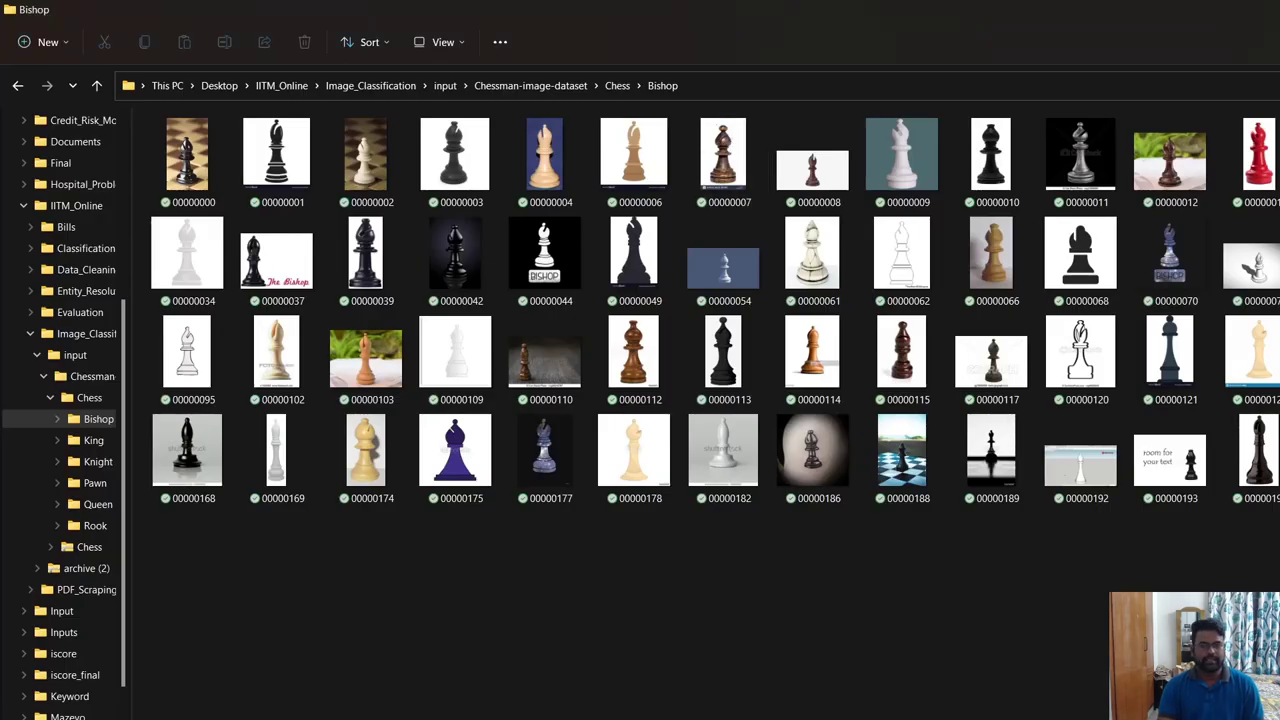
key(alt+Tab)
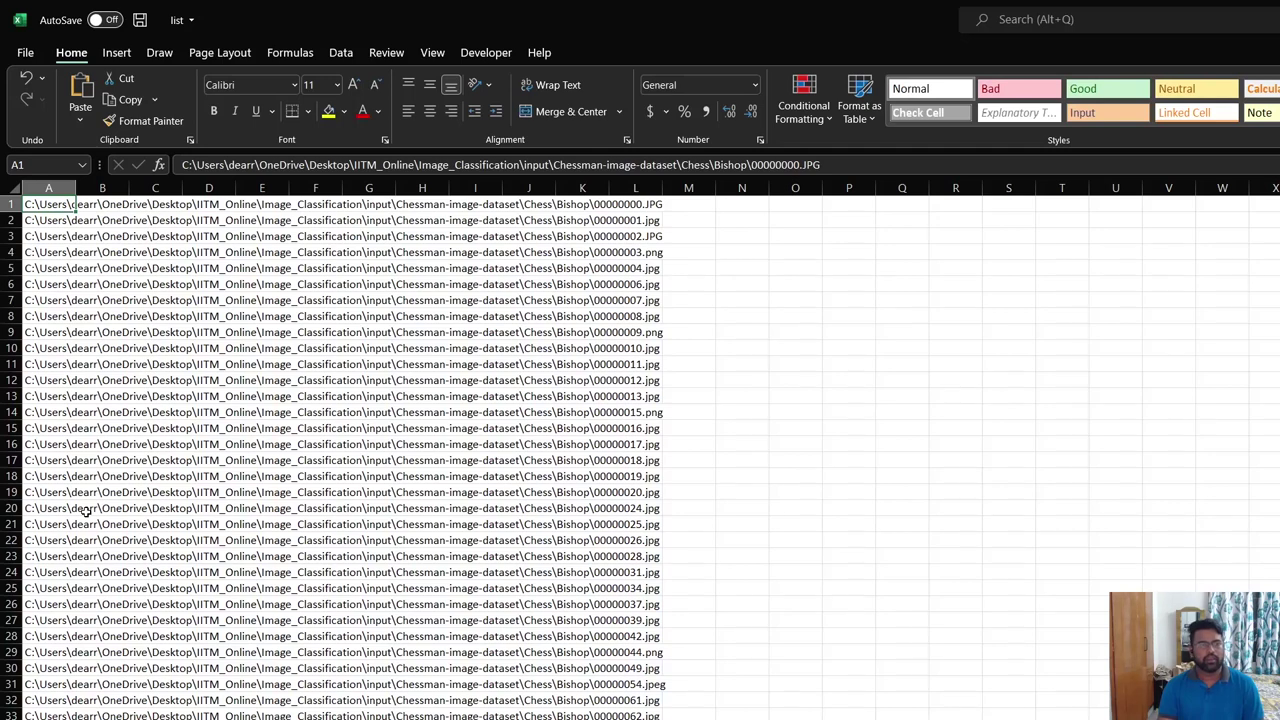
Step: Inspect the Bishop image paths in list.csv's column A, then return to File Explorer
click(742, 211)
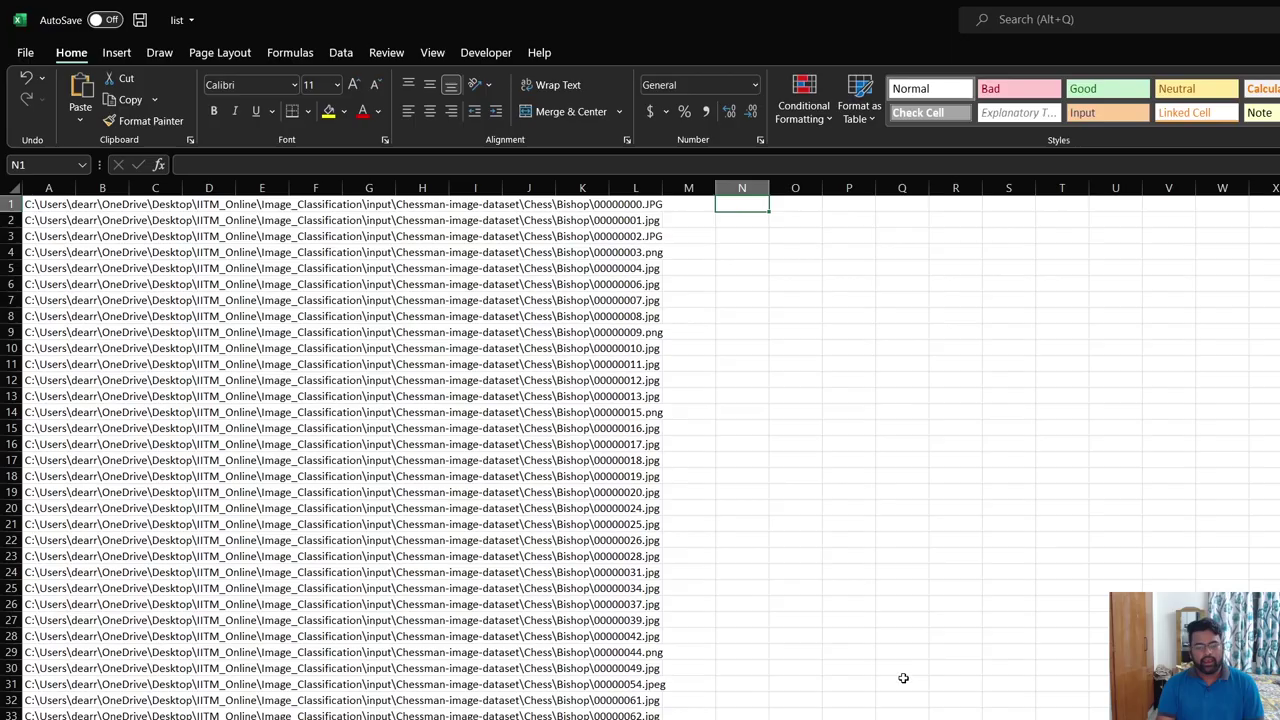
key(alt+Tab)
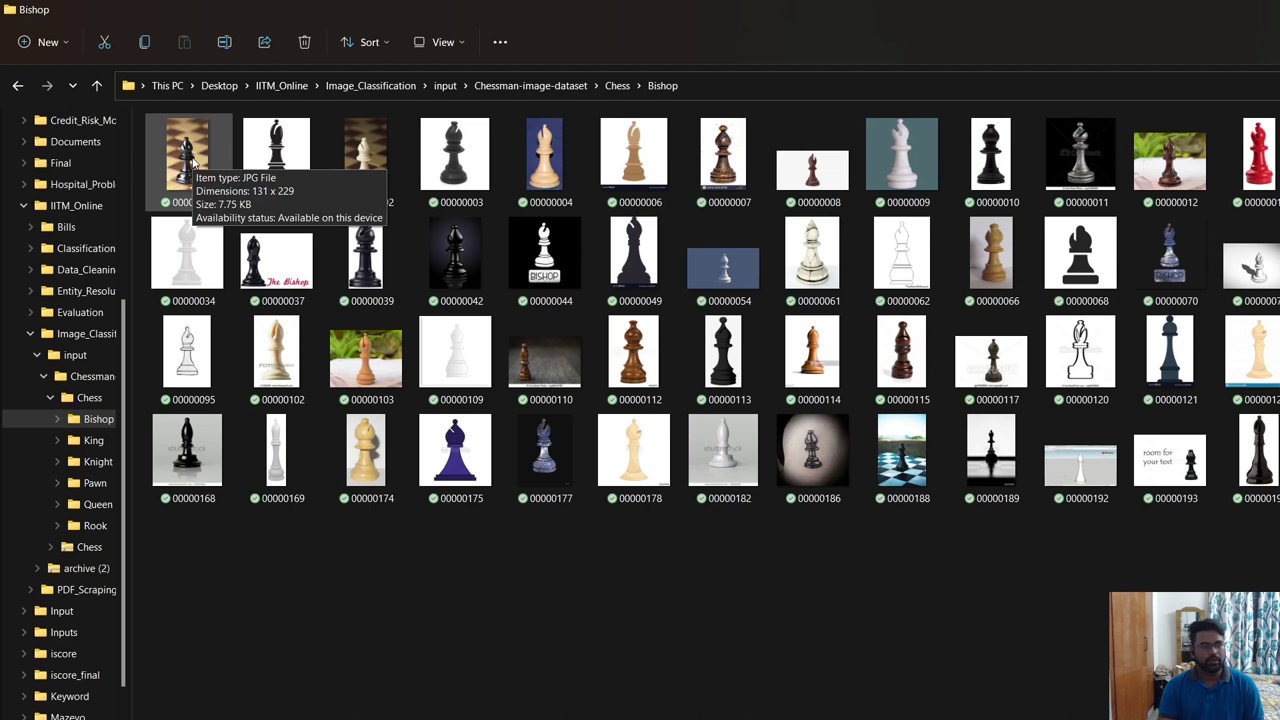
Step: View bishop image 00000000 and the next one in Photos, close it, and switch to chessPawn
double_click(193, 163)
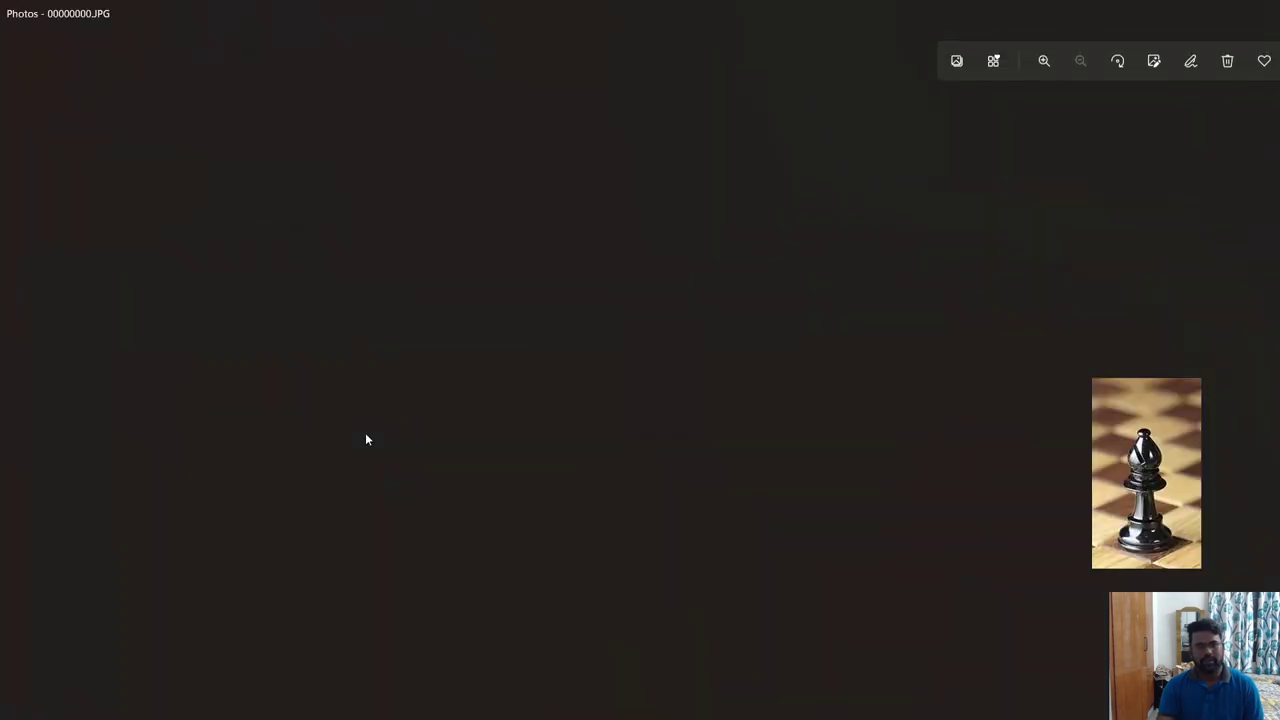
key(Right)
key(Right)
key(Right)
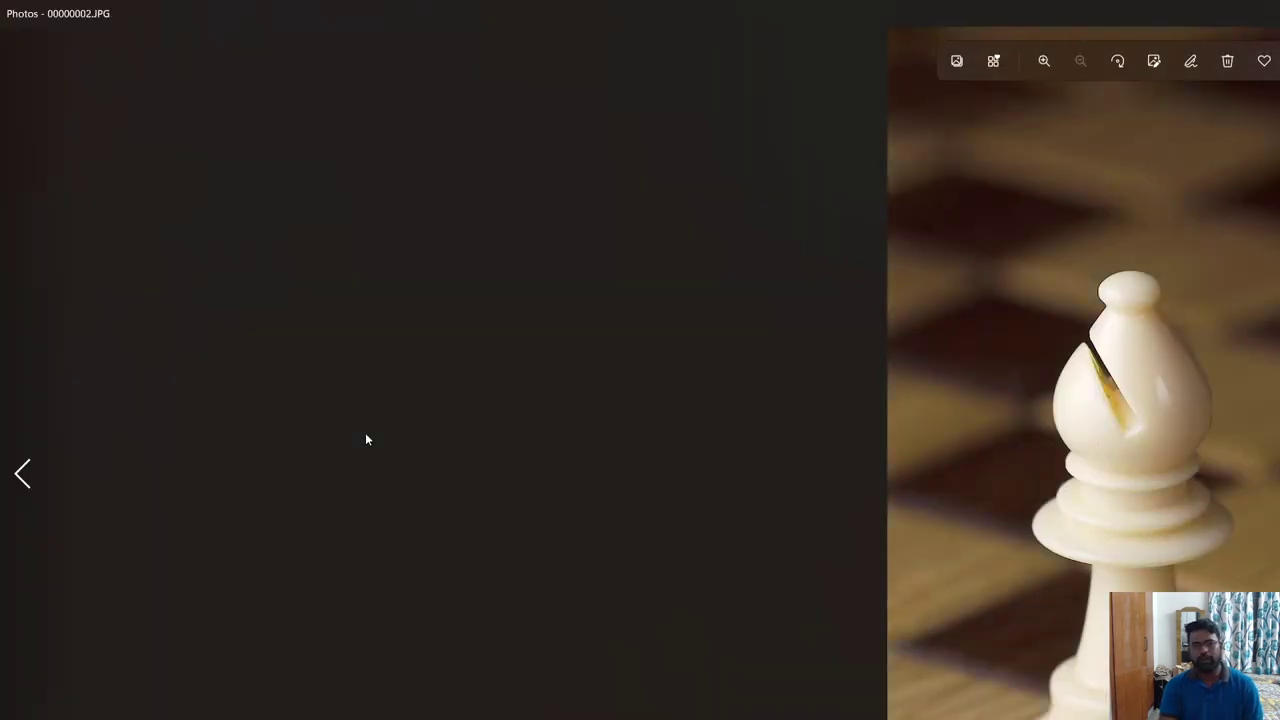
key(alt+F4)
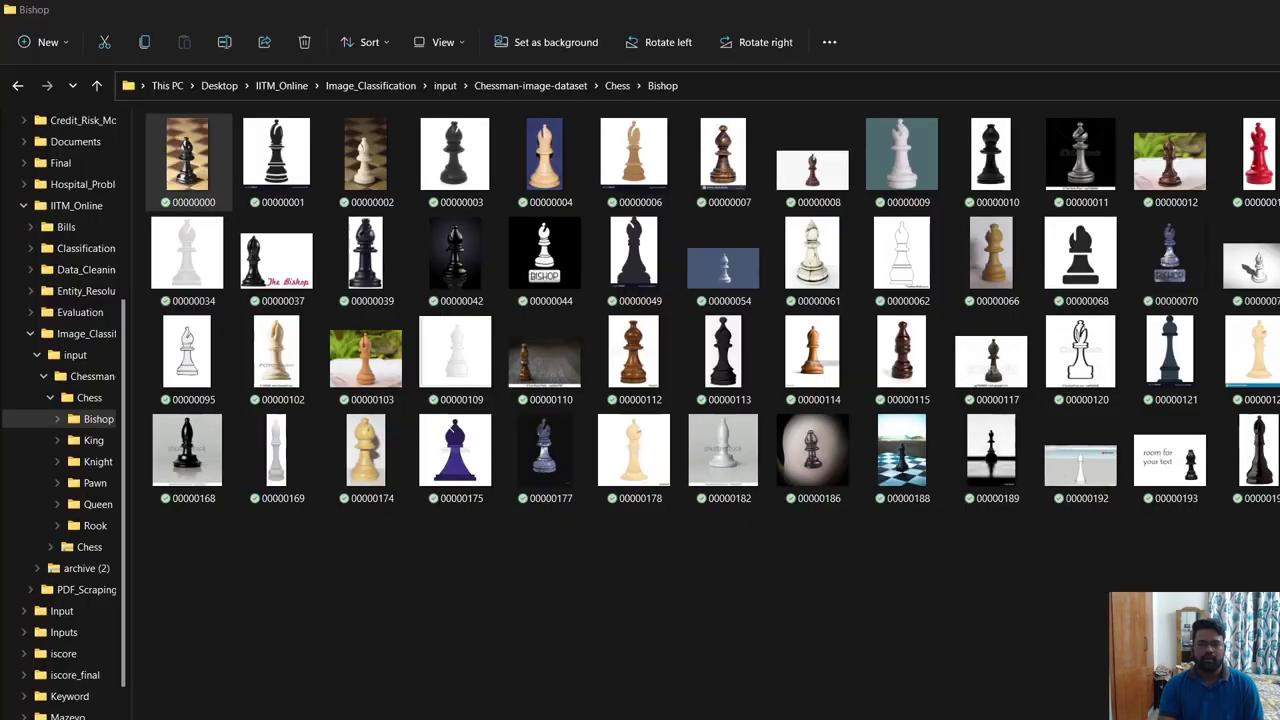
click(1051, 656)
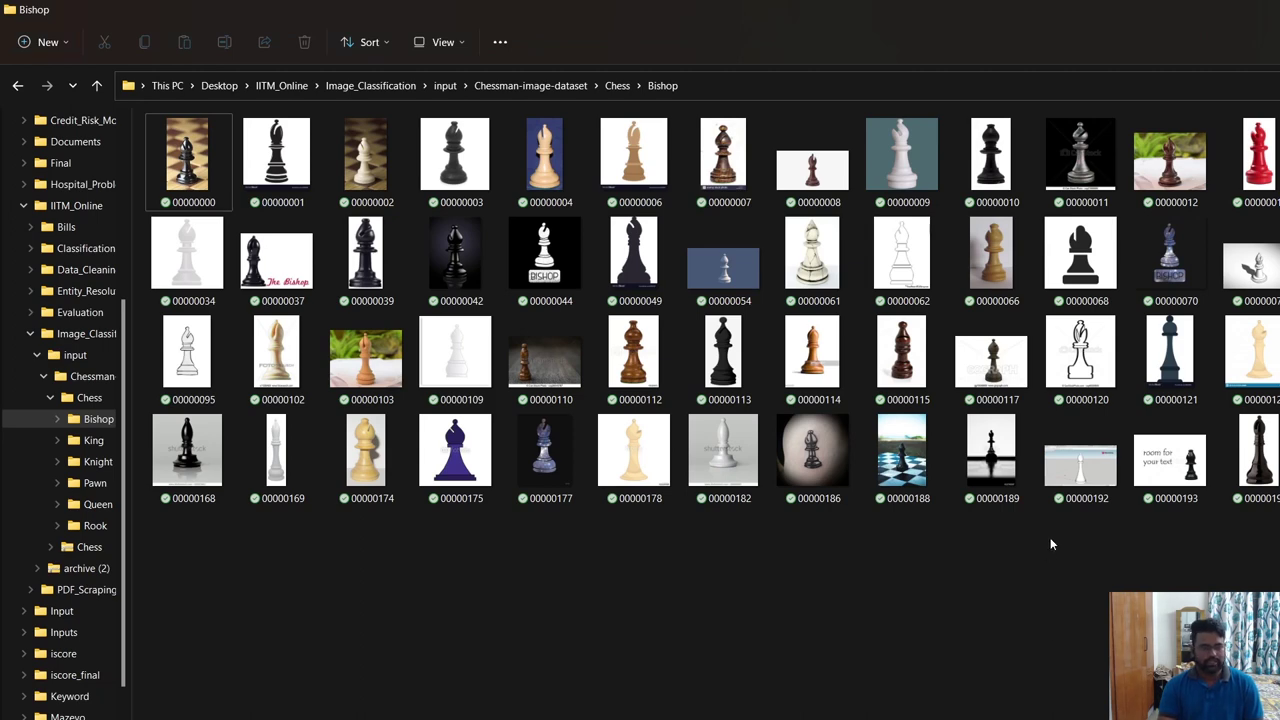
key(alt+Tab)
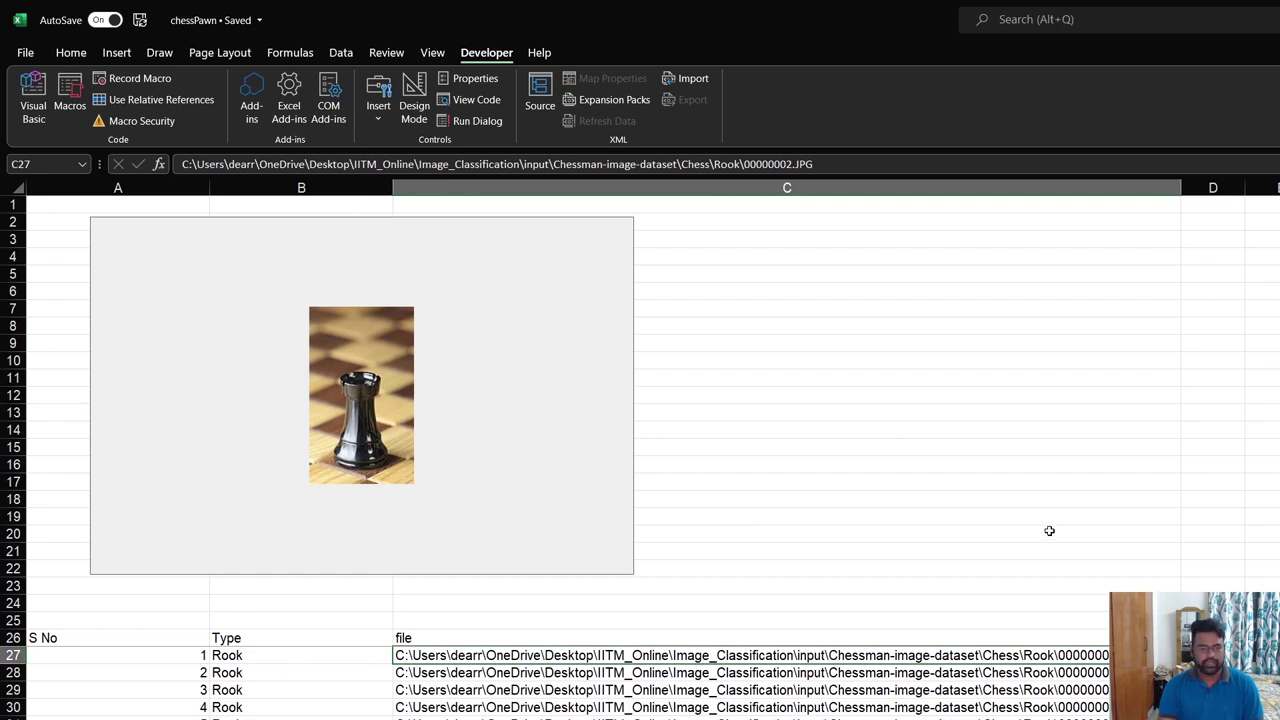
scroll(1049, 530, down, 1)
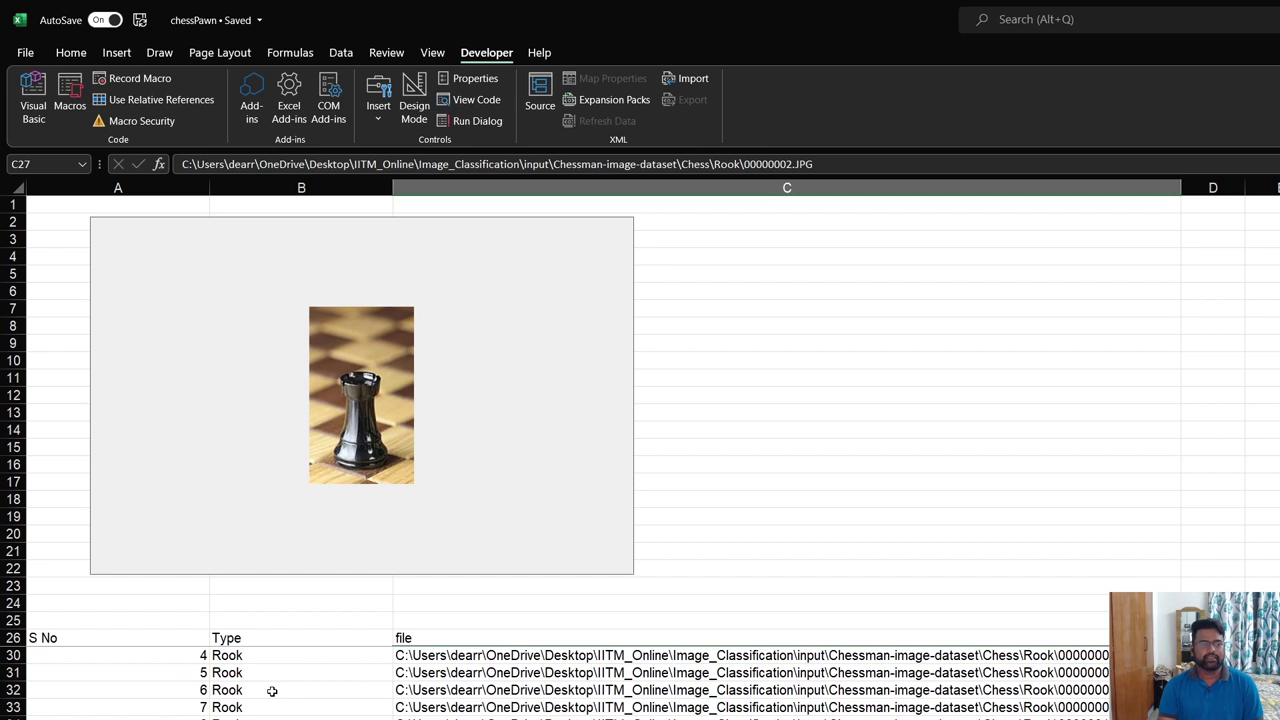
scroll(271, 691, up, 1)
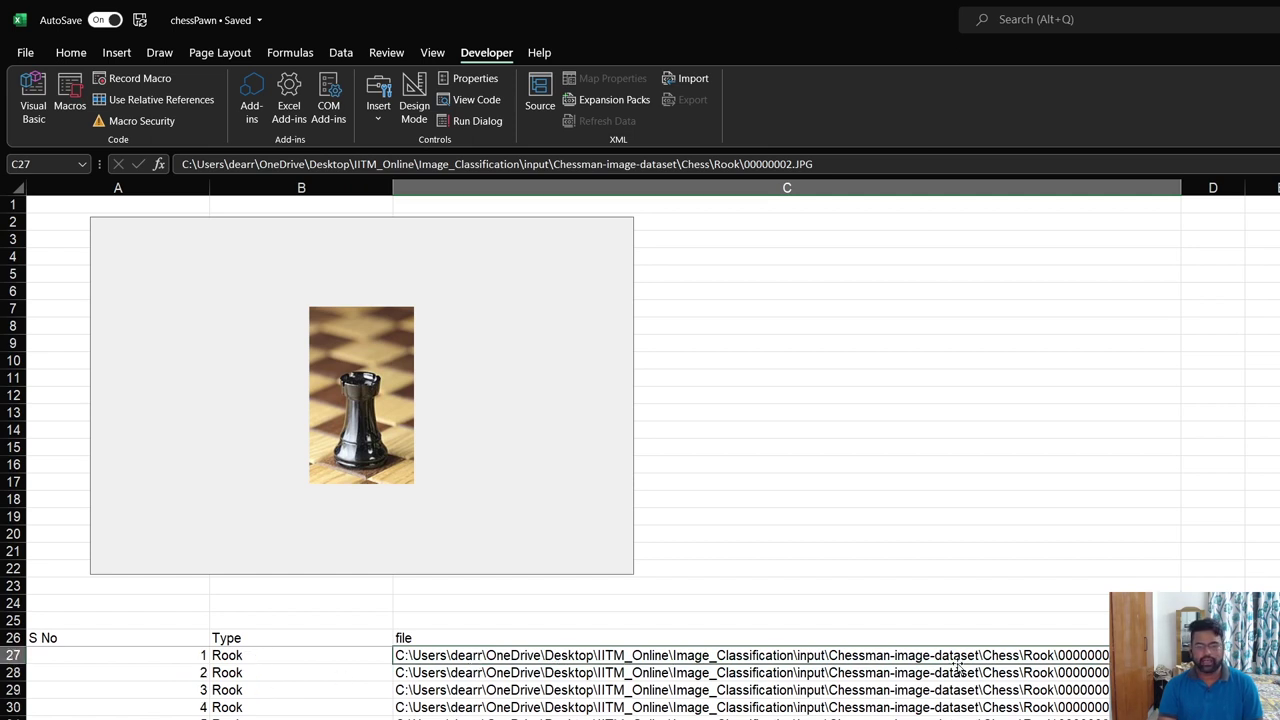
click(492, 676)
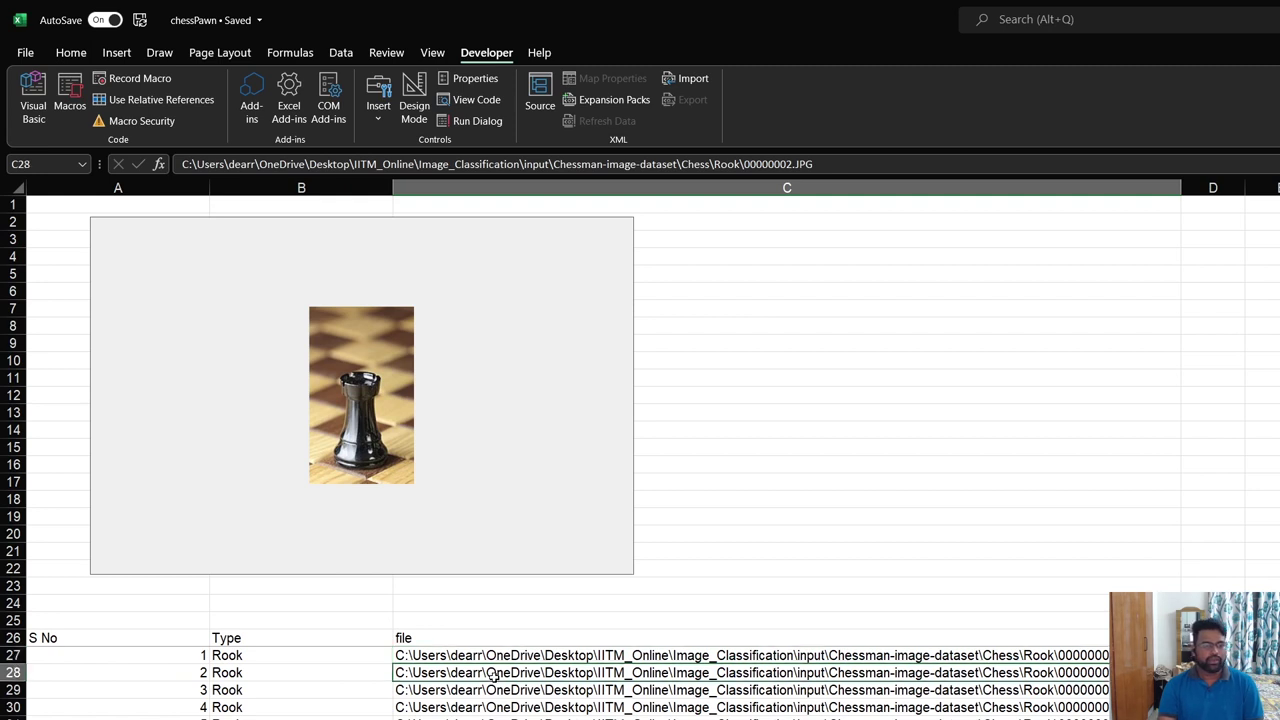
key(Down)
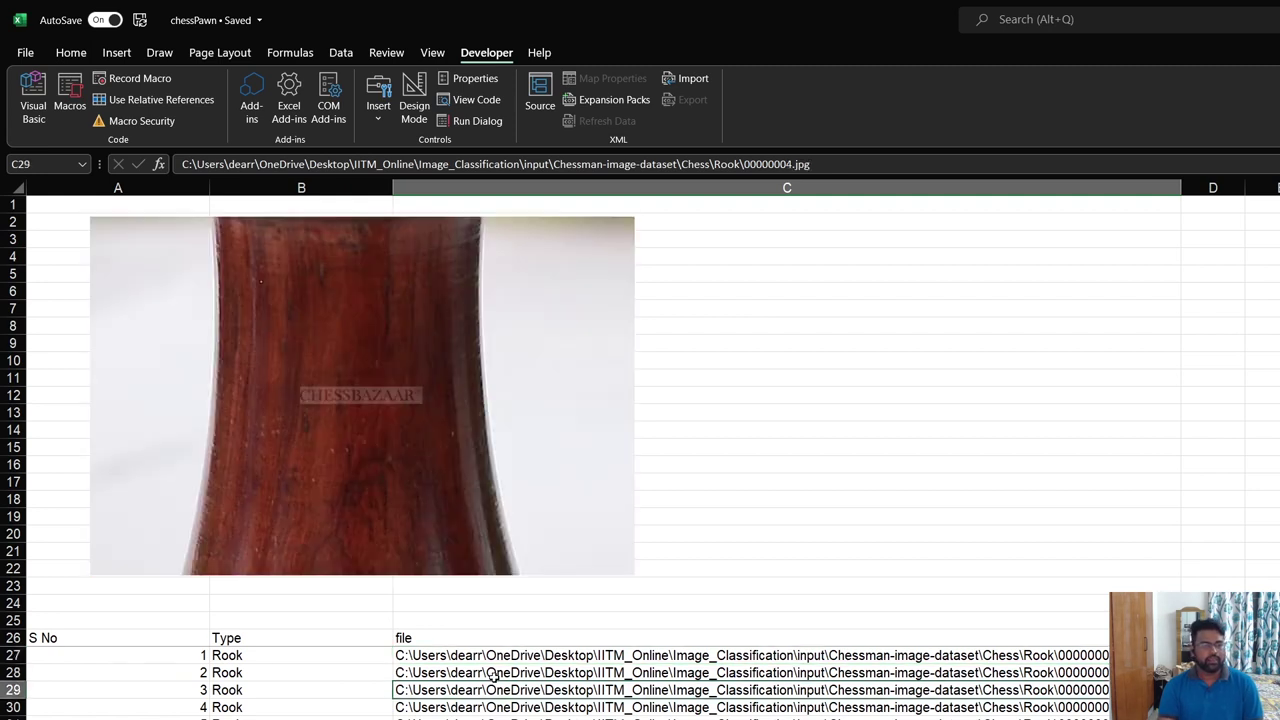
key(Down)
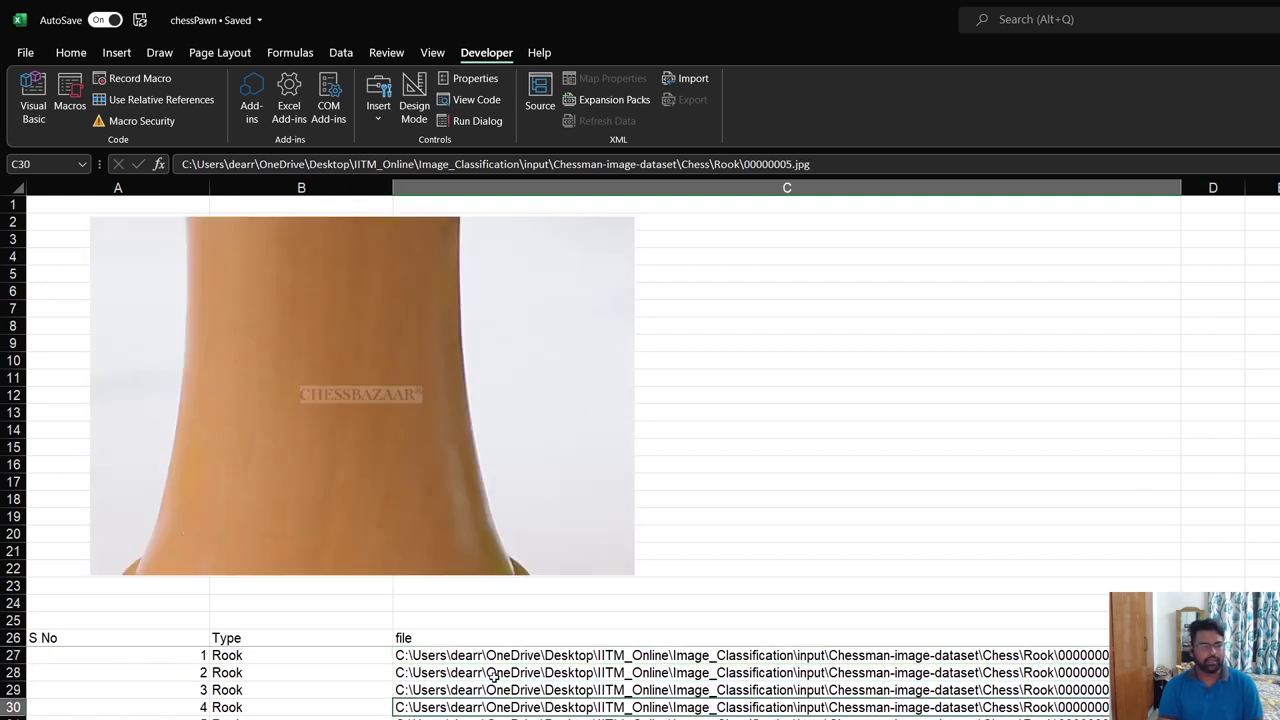
key(Down)
key(Up)
key(Up)
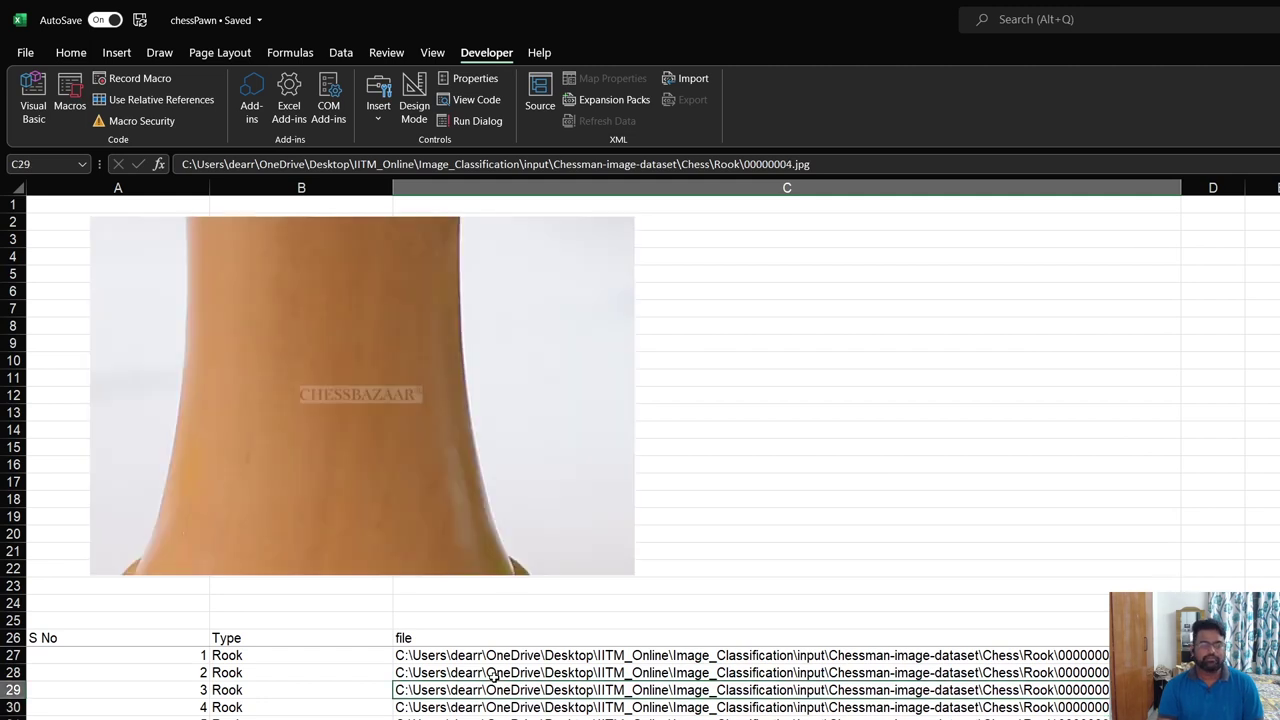
key(Up)
key(Up)
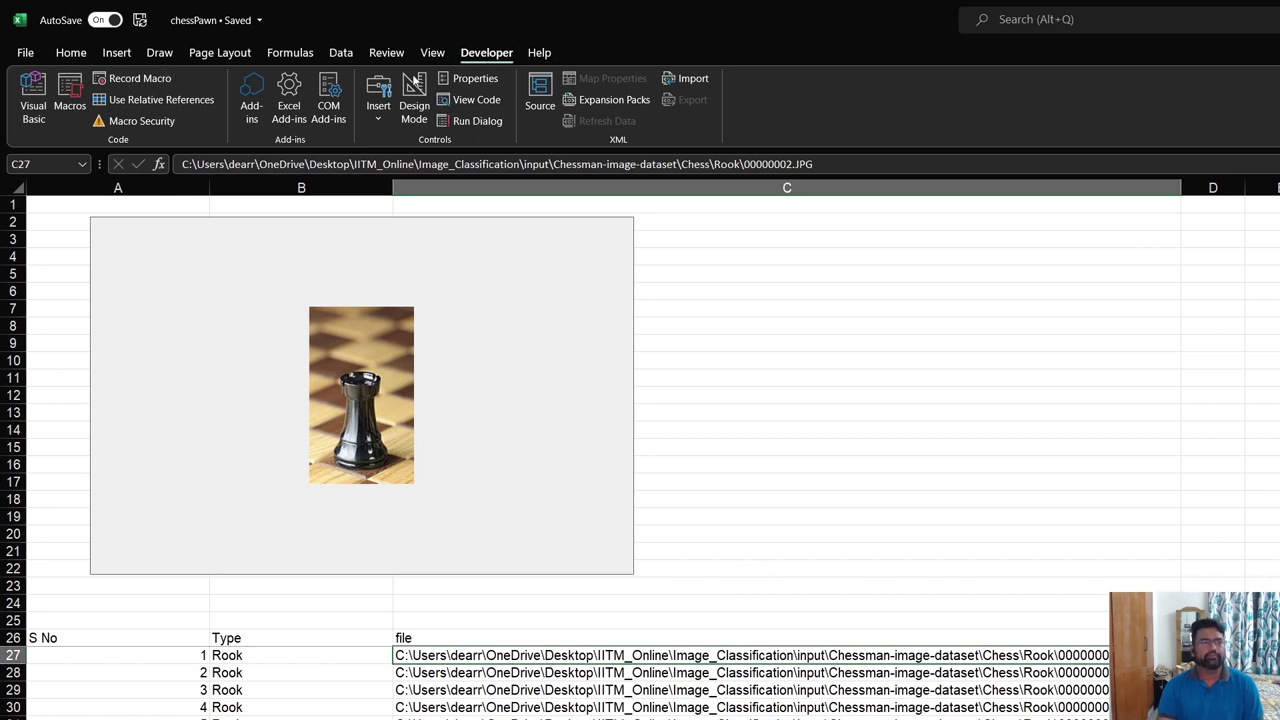
Step: In Design Mode, draw an ActiveX Image control beside the rook preview and confirm names Haha and Image1
click(418, 119)
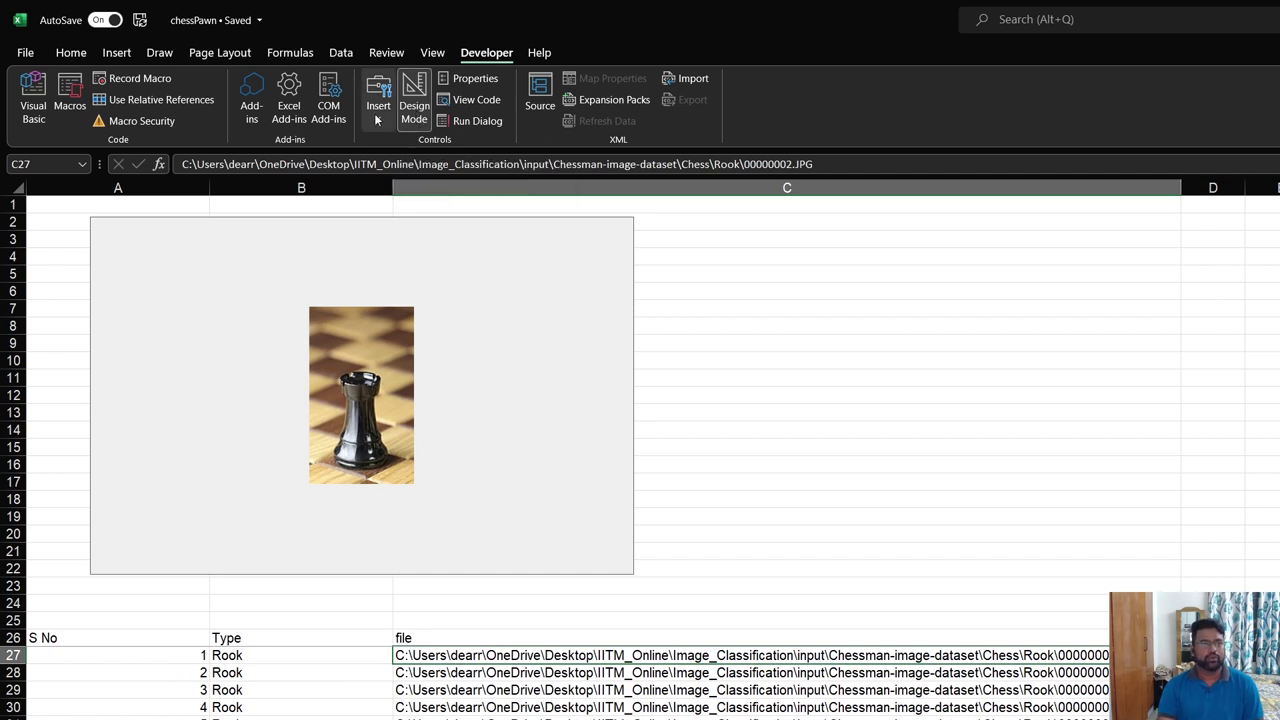
click(377, 117)
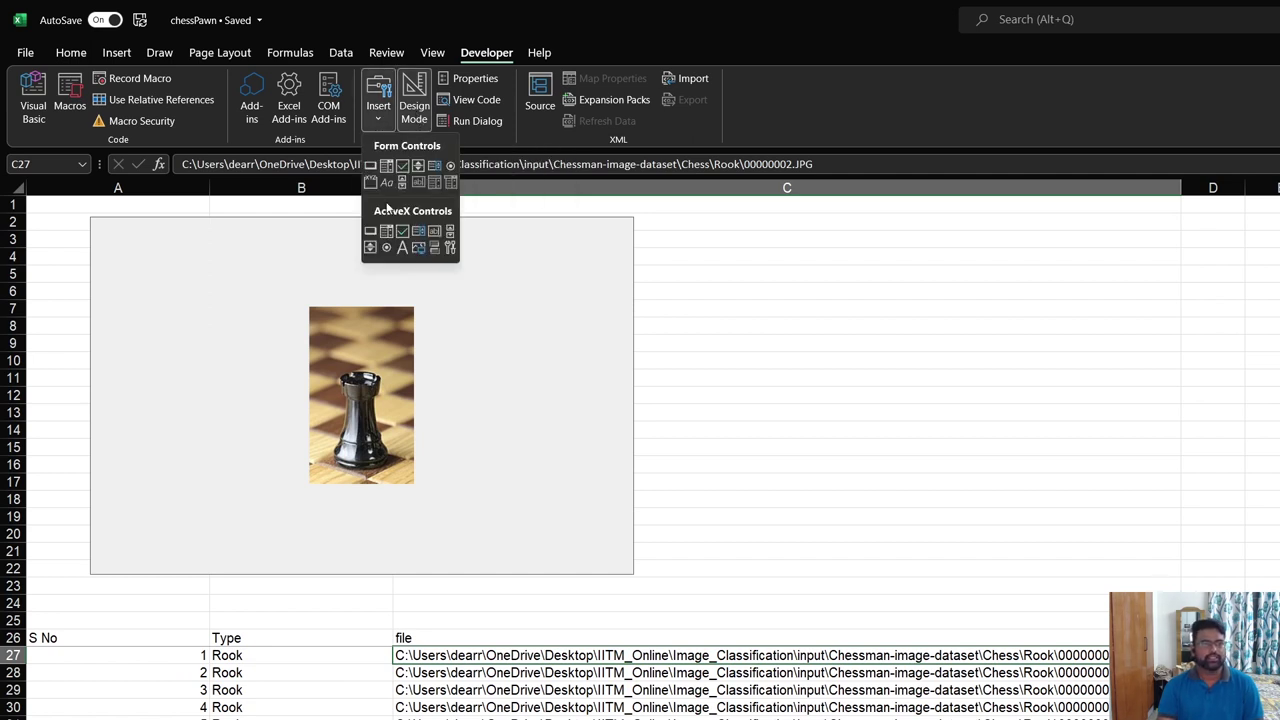
click(415, 248)
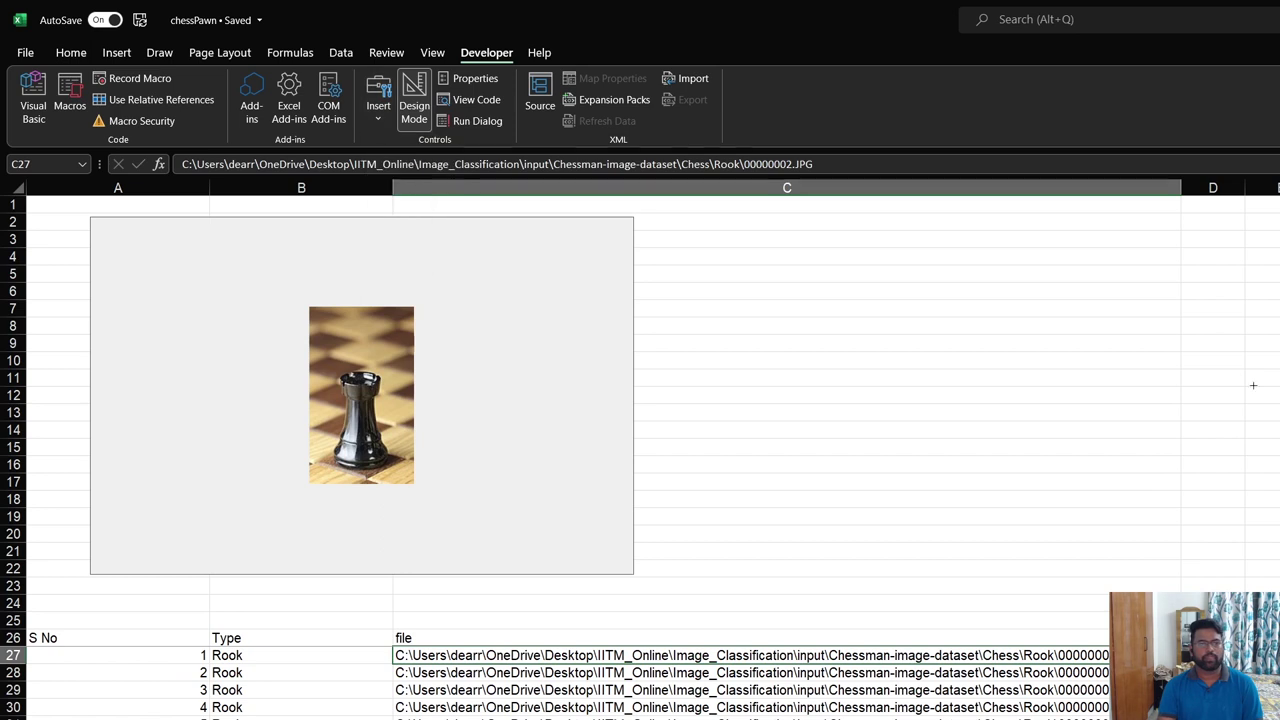
drag(1210, 243, 1279, 531)
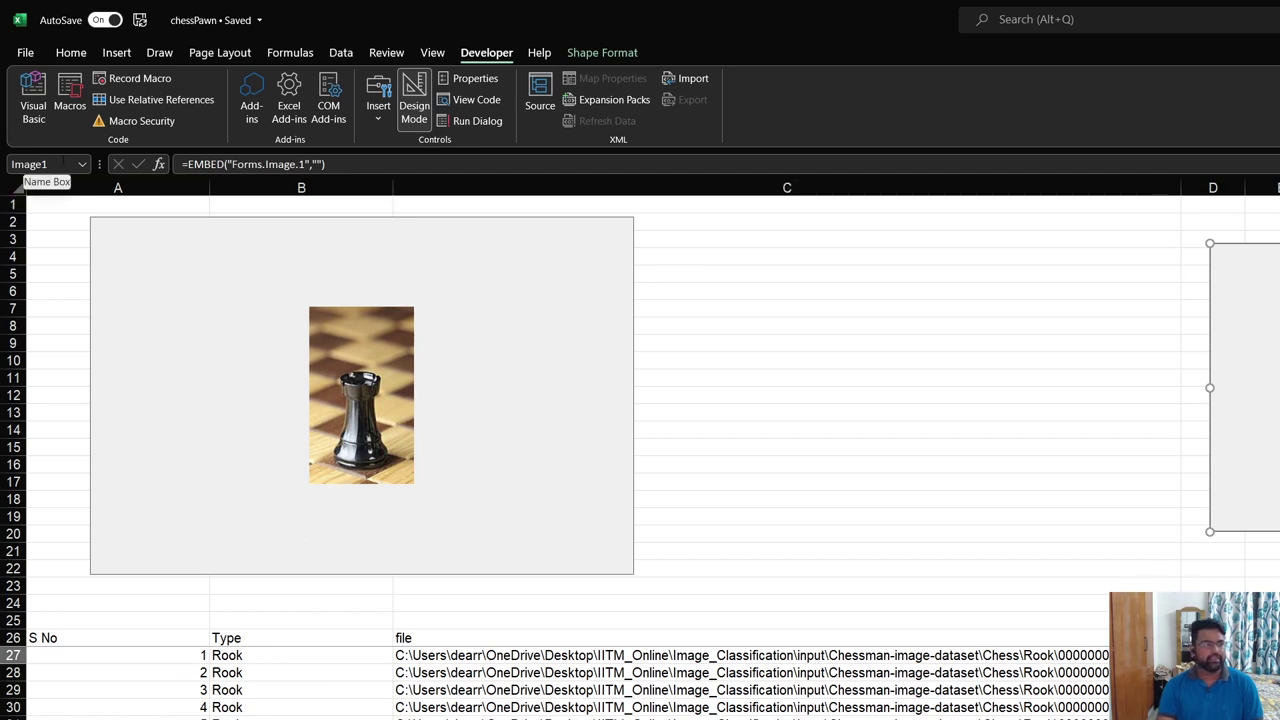
click(590, 422)
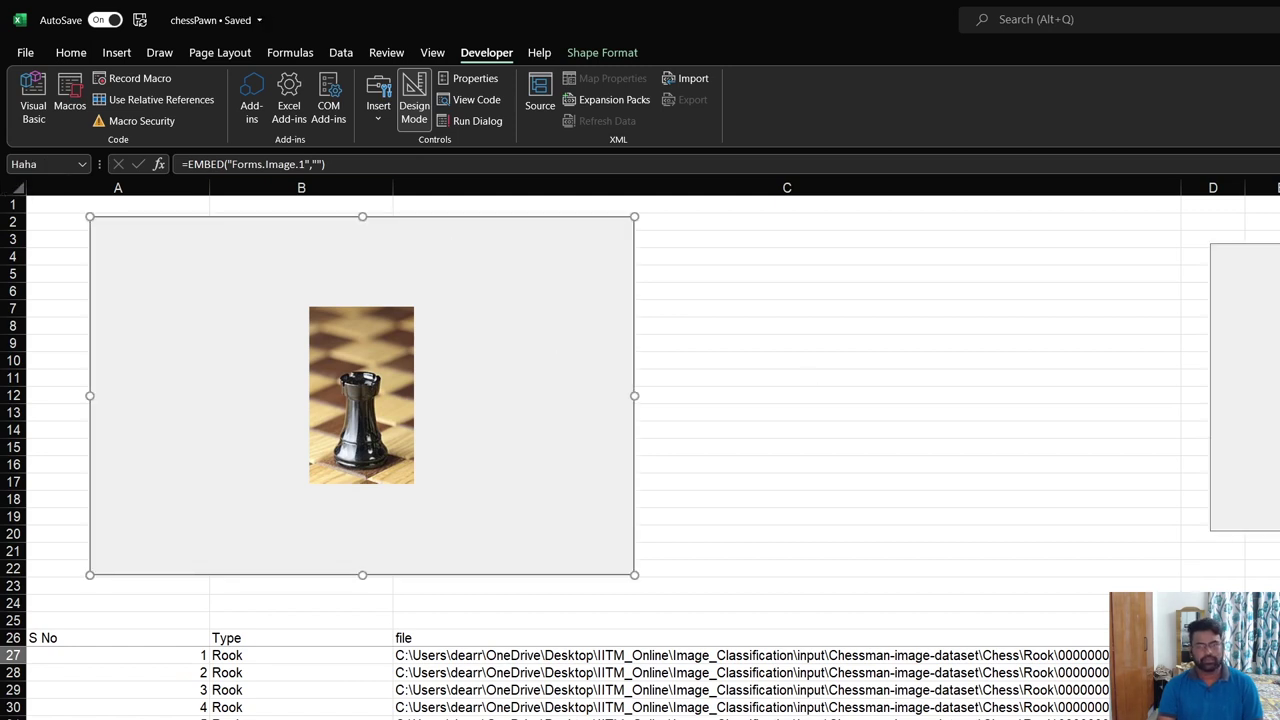
key(Tab)
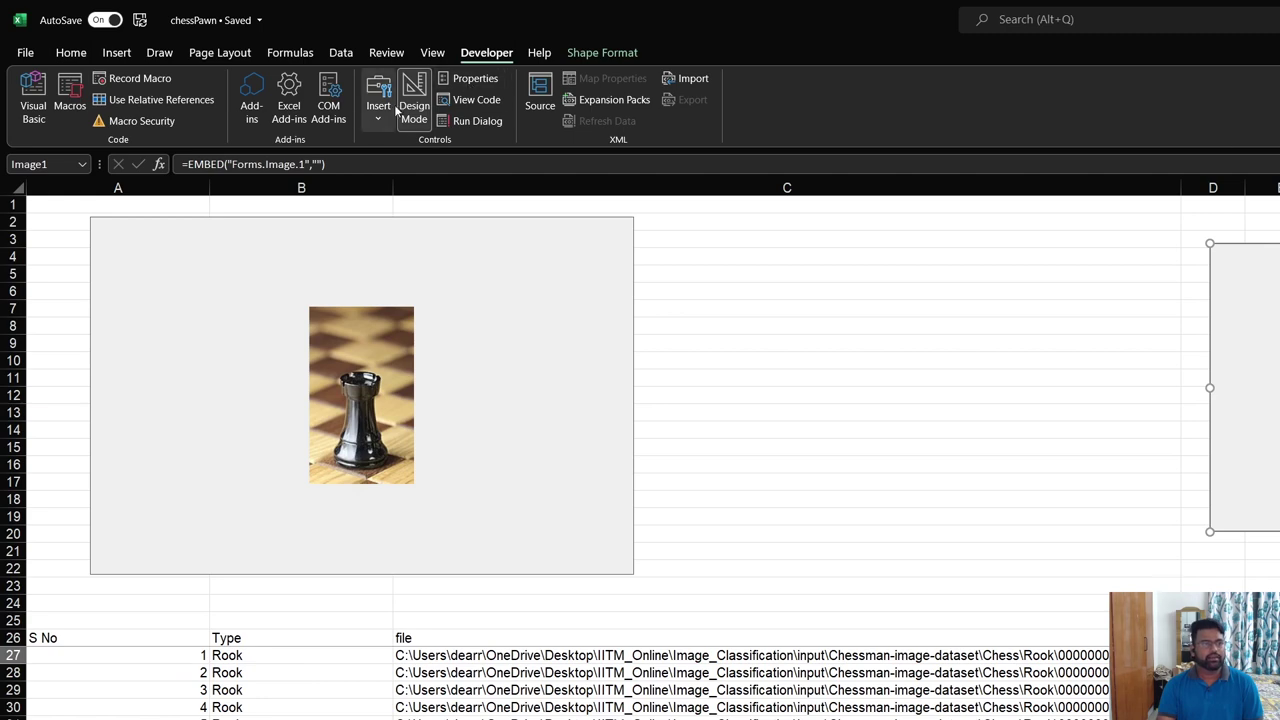
Step: Open the ThisWorkbook module and examine SheetSelectionChange reading the path from column 3
click(463, 101)
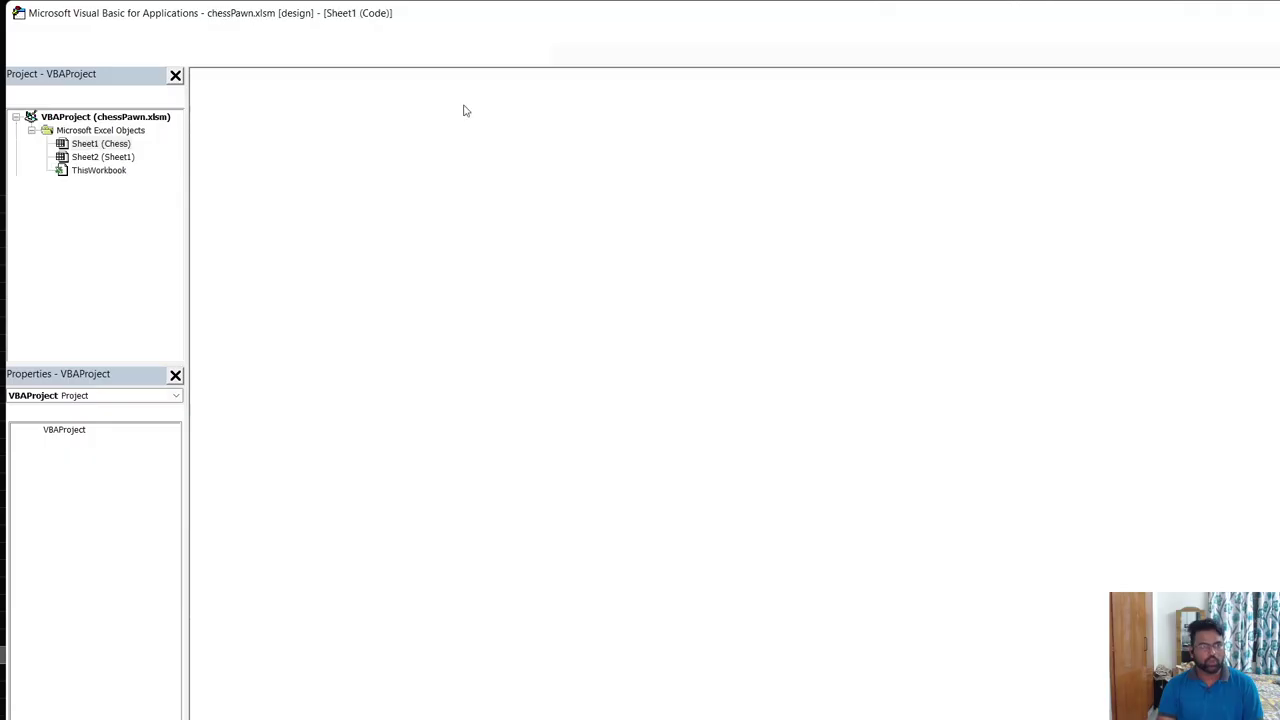
double_click(98, 170)
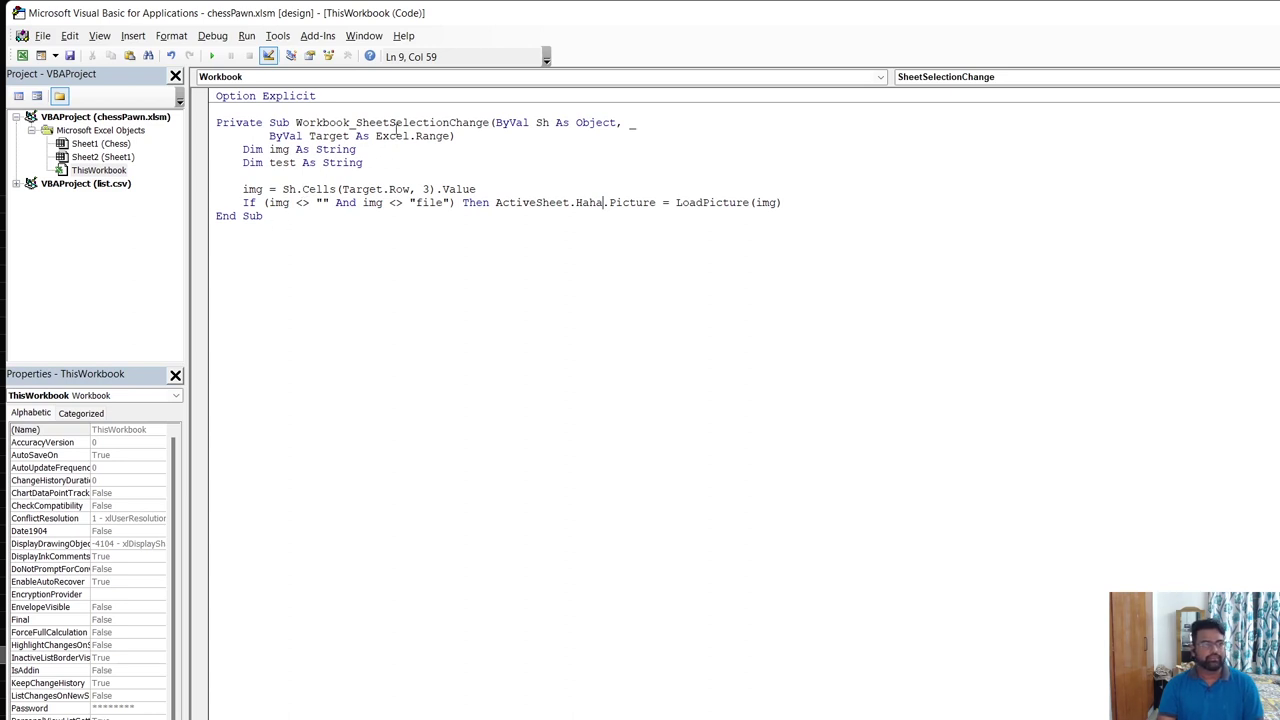
drag(362, 122, 490, 122)
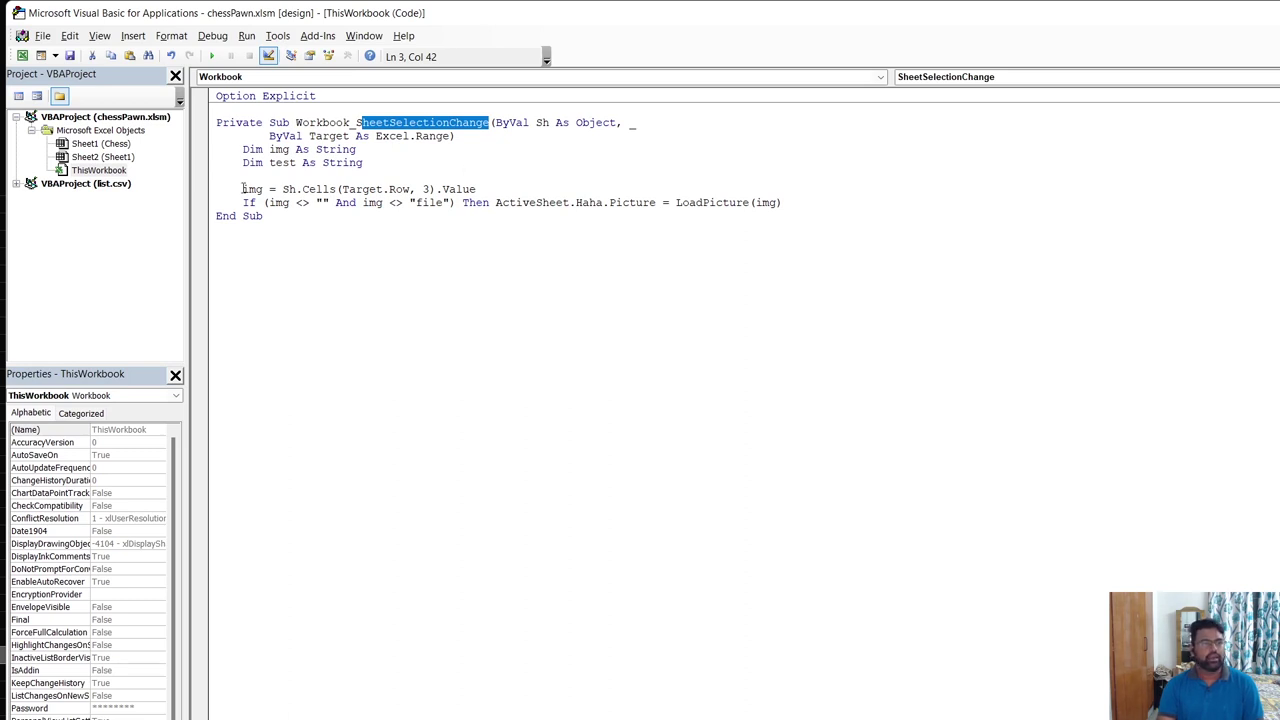
drag(243, 189, 478, 189)
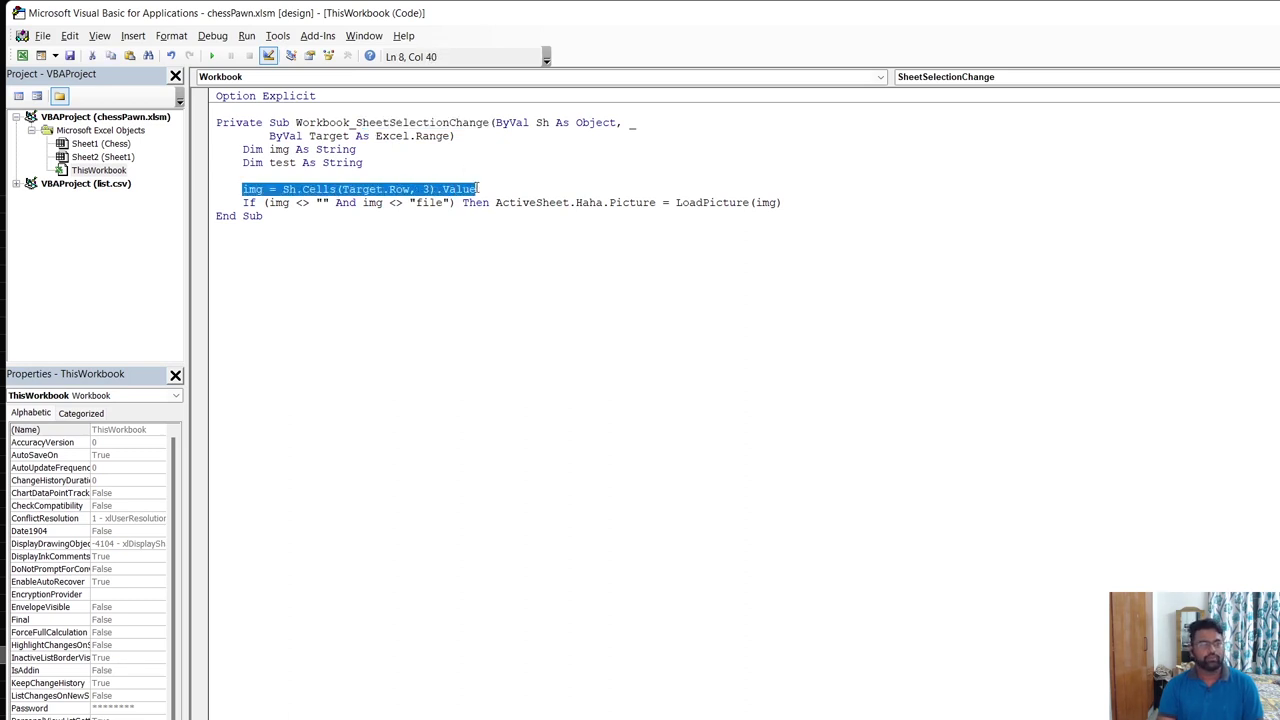
click(420, 189)
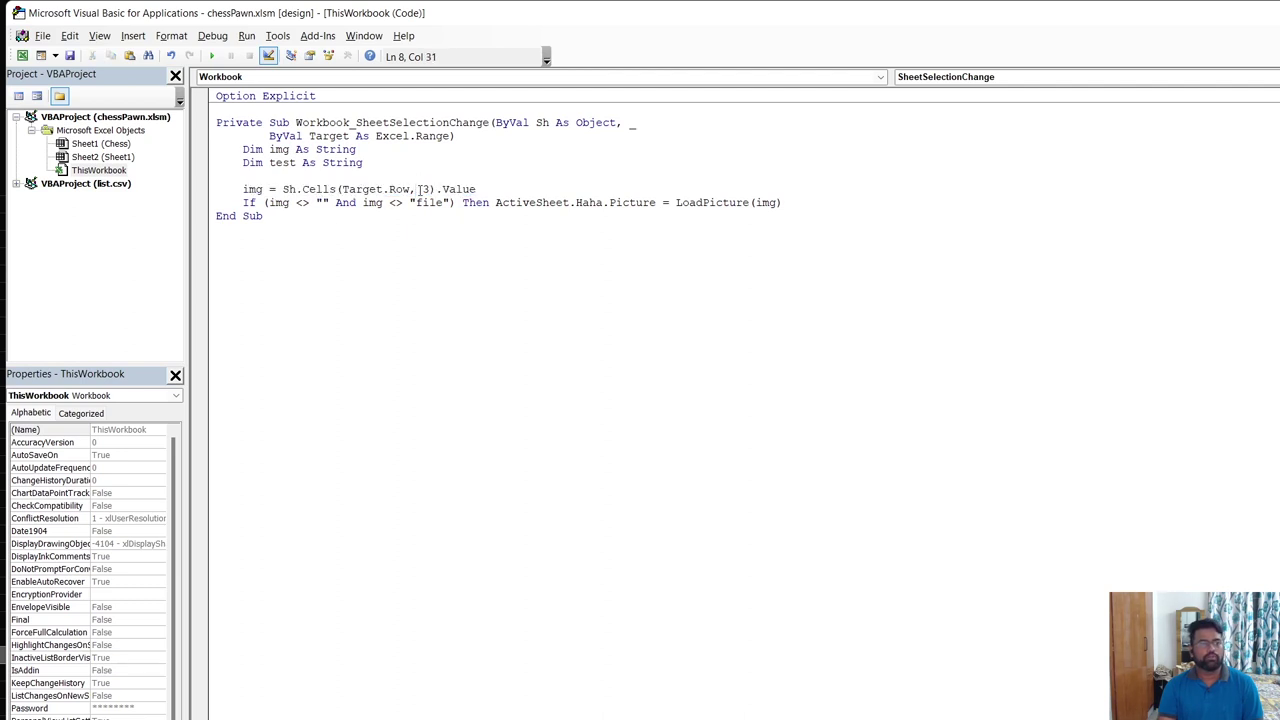
drag(420, 189, 488, 192)
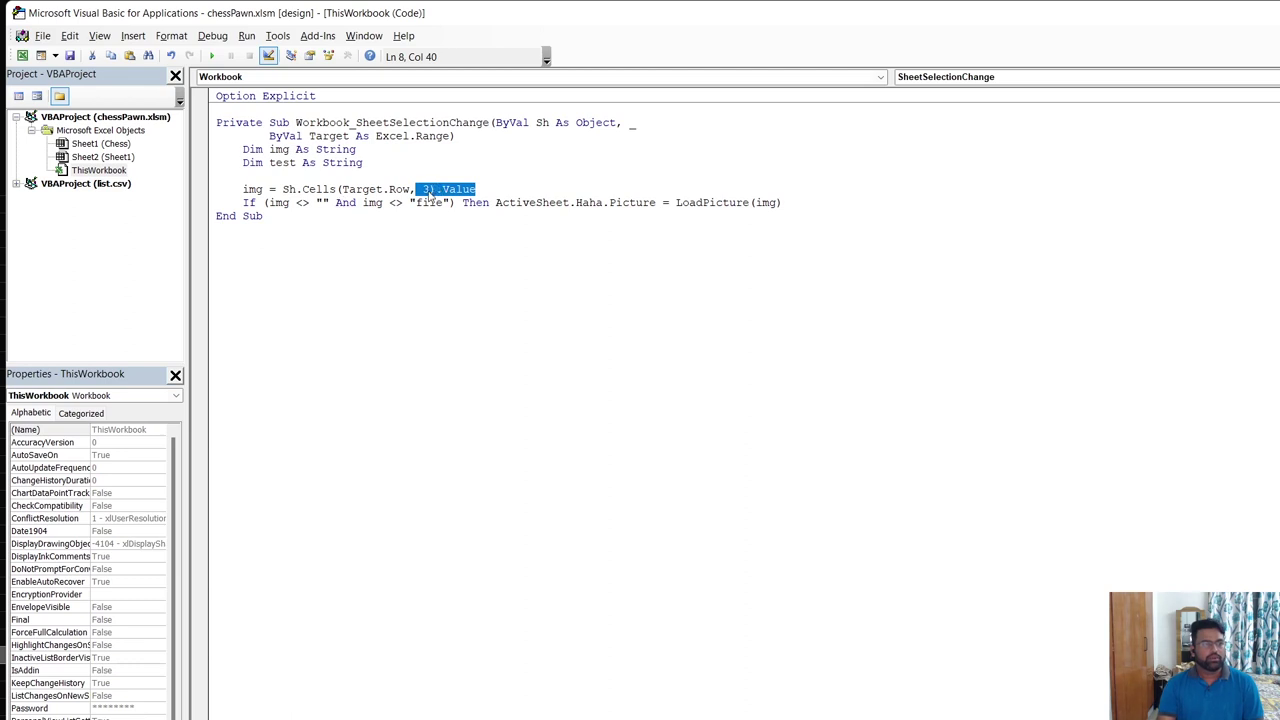
Step: Examine the empty and "file" checks and the ActiveSheet.Haha LoadPicture(img) line
double_click(322, 203)
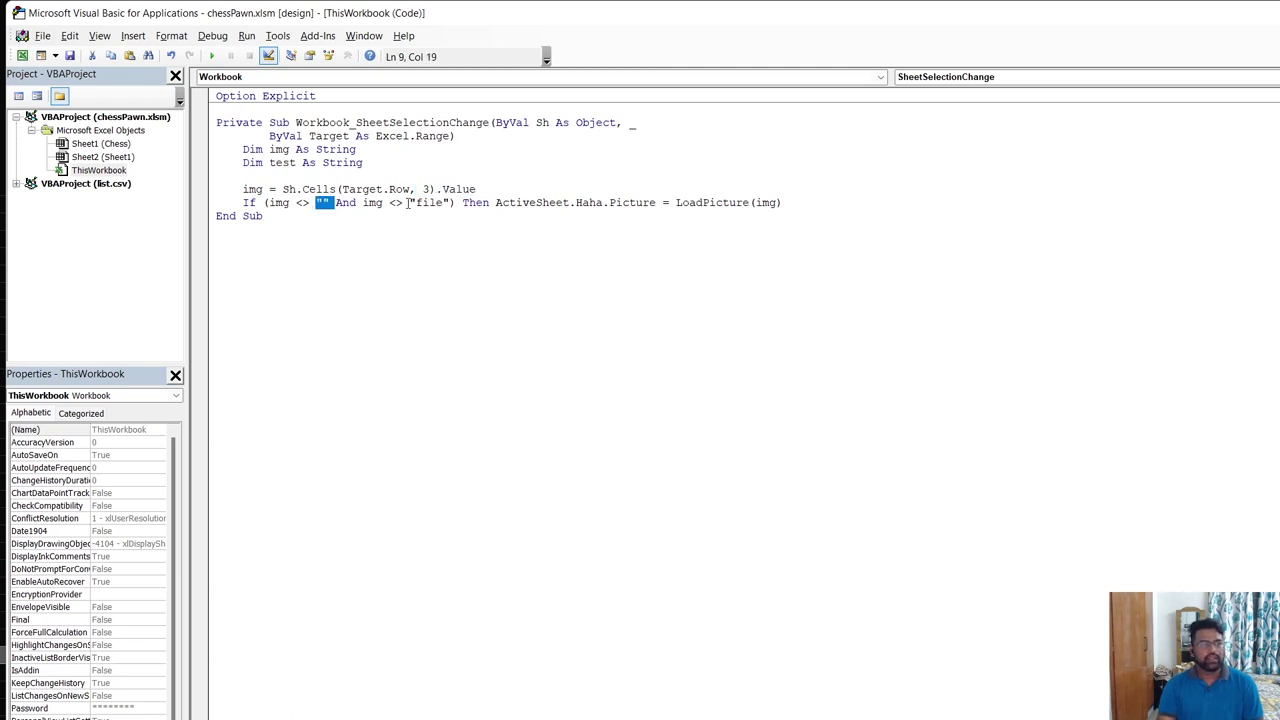
drag(408, 203, 456, 203)
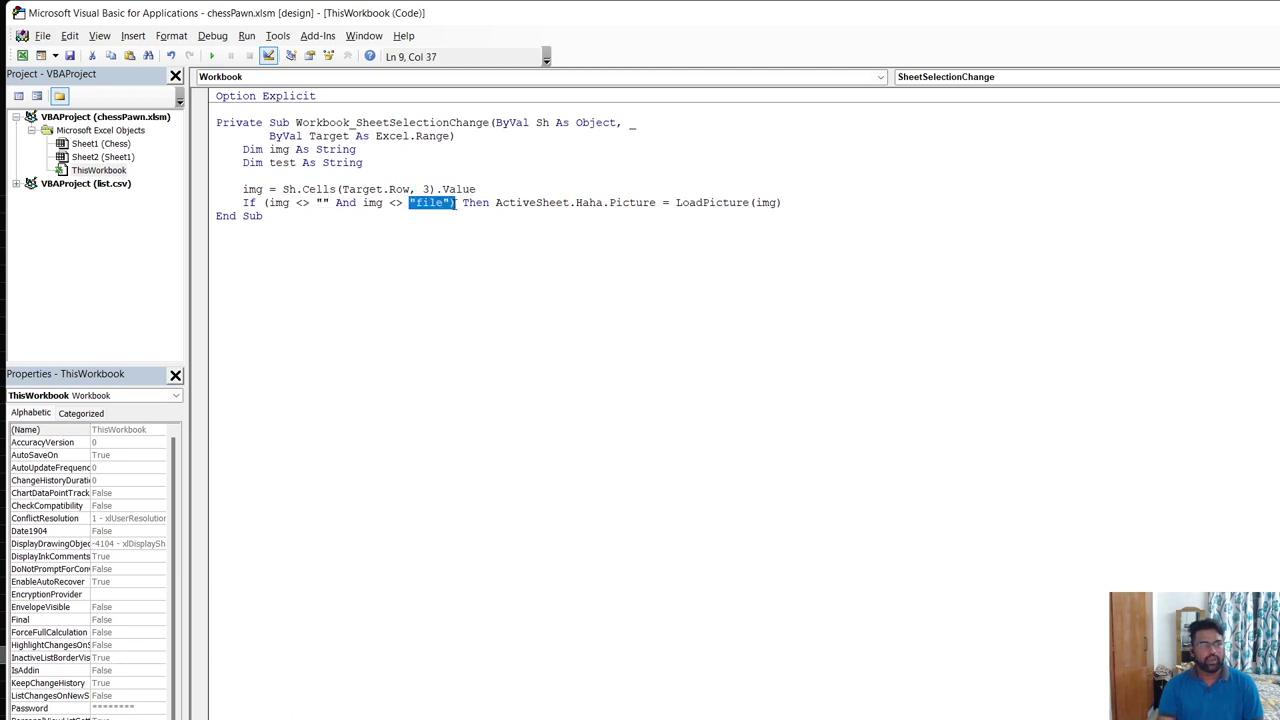
click(541, 232)
double_click(509, 203)
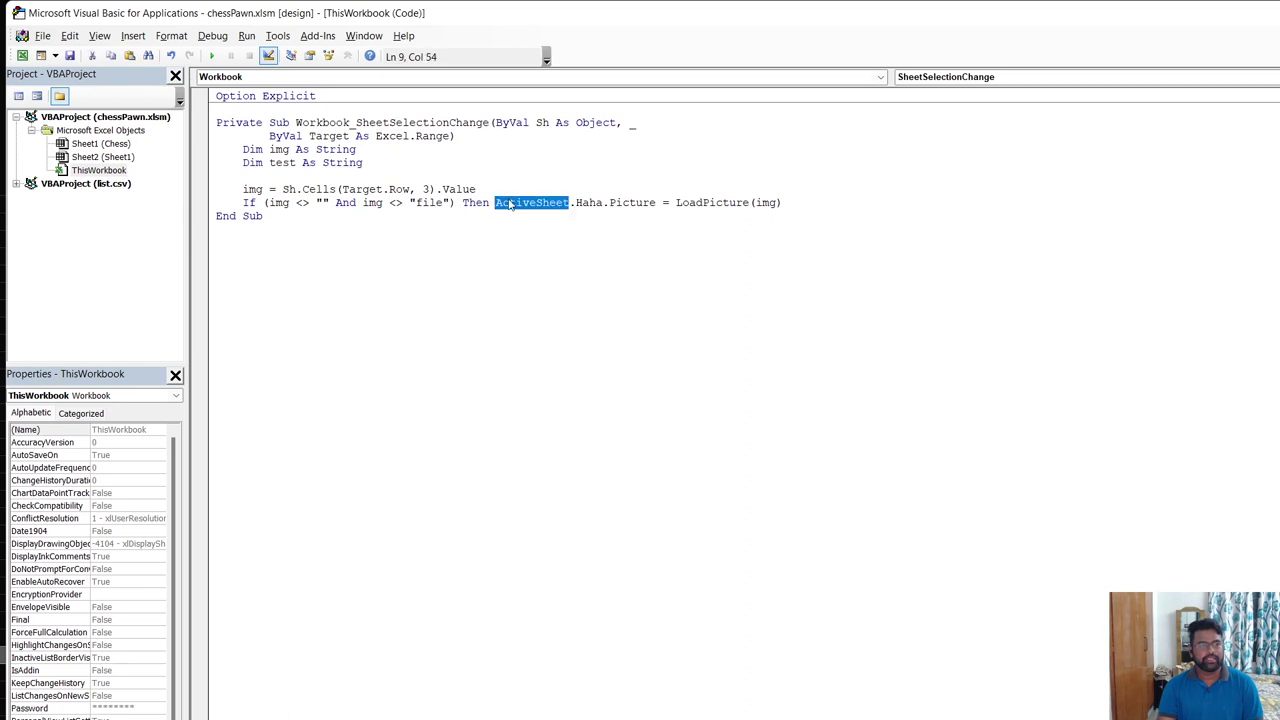
double_click(588, 203)
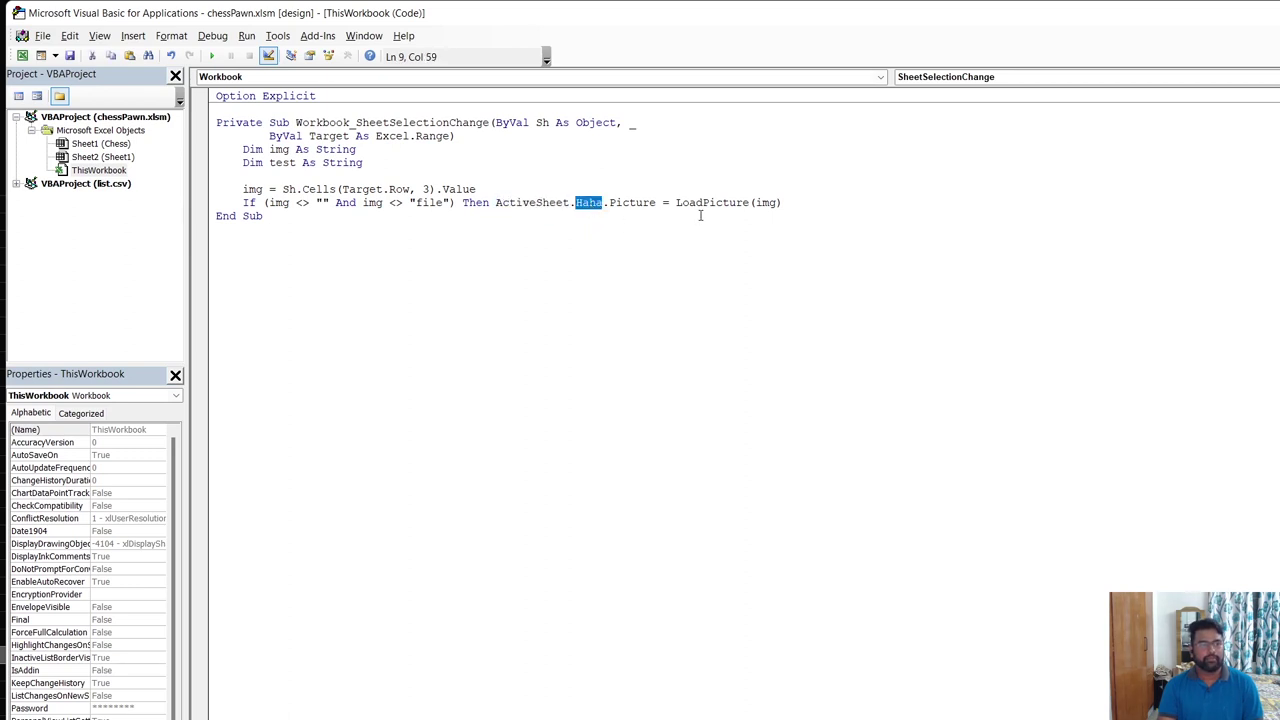
drag(676, 202, 749, 202)
double_click(765, 203)
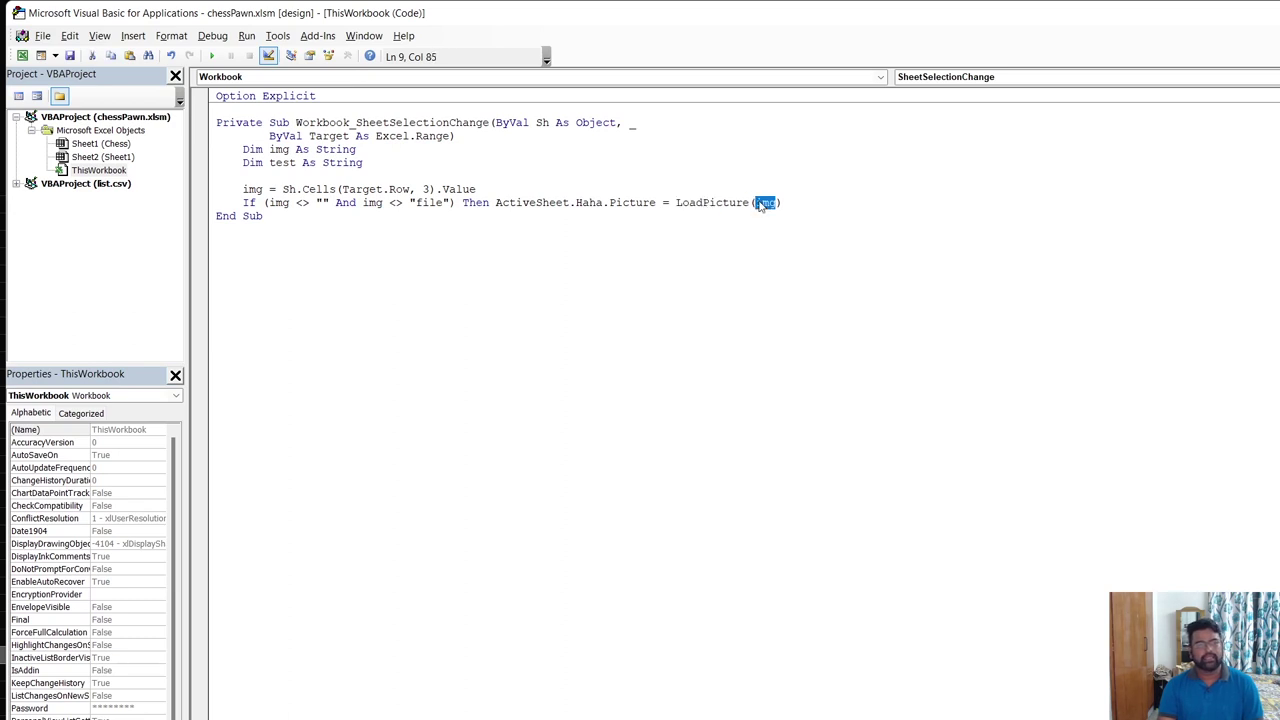
click(718, 270)
Step: Replace Haha with Image1 in the LoadPicture line and return to Excel
double_click(585, 203)
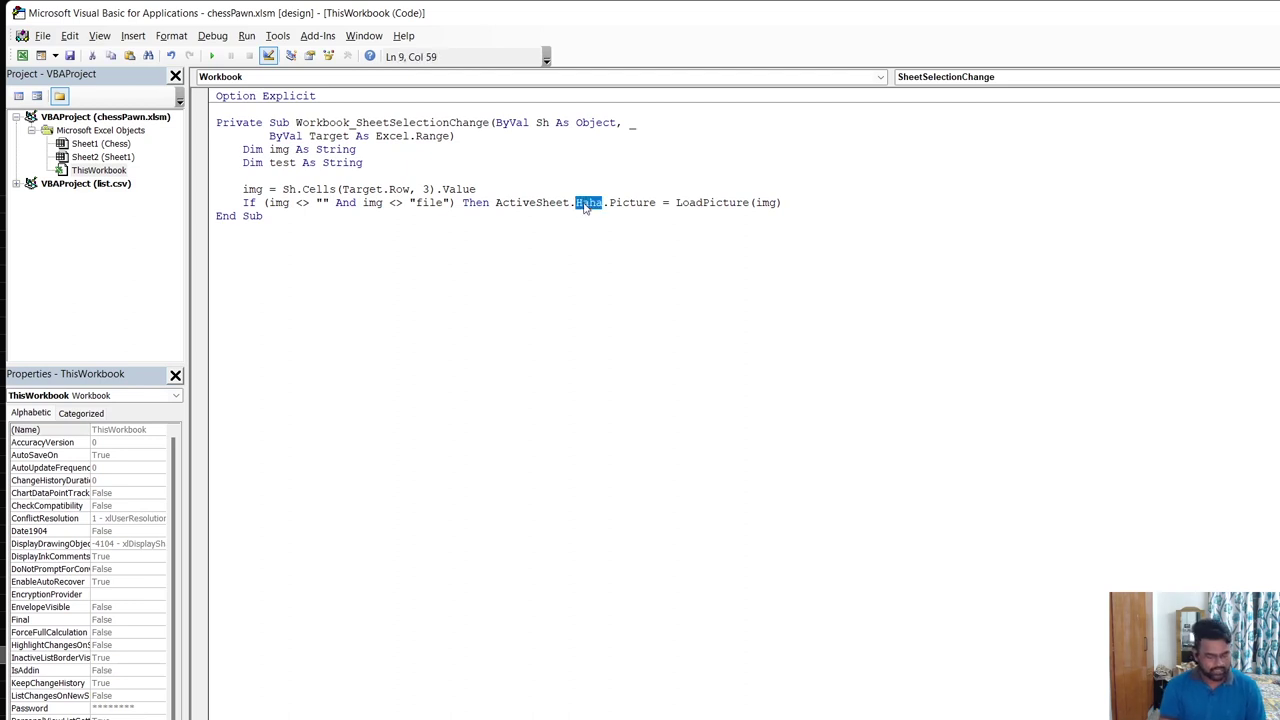
key(BackSpace)
text(Image)
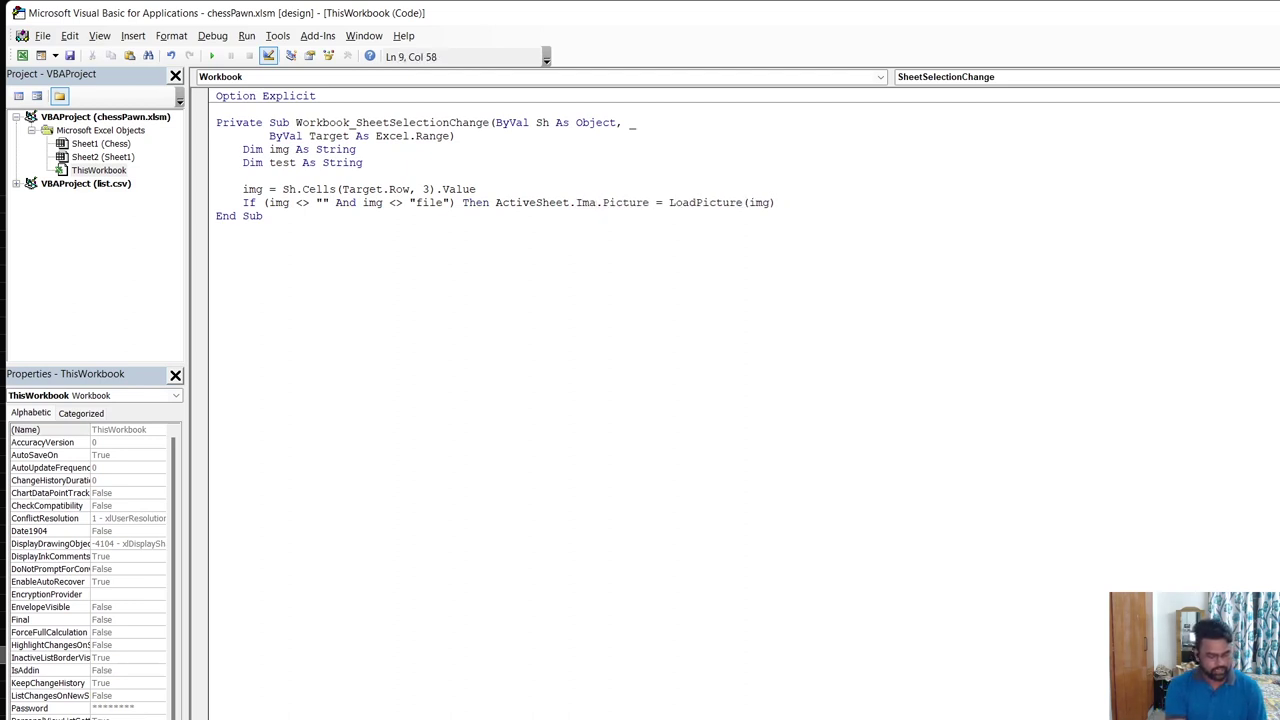
text(1)
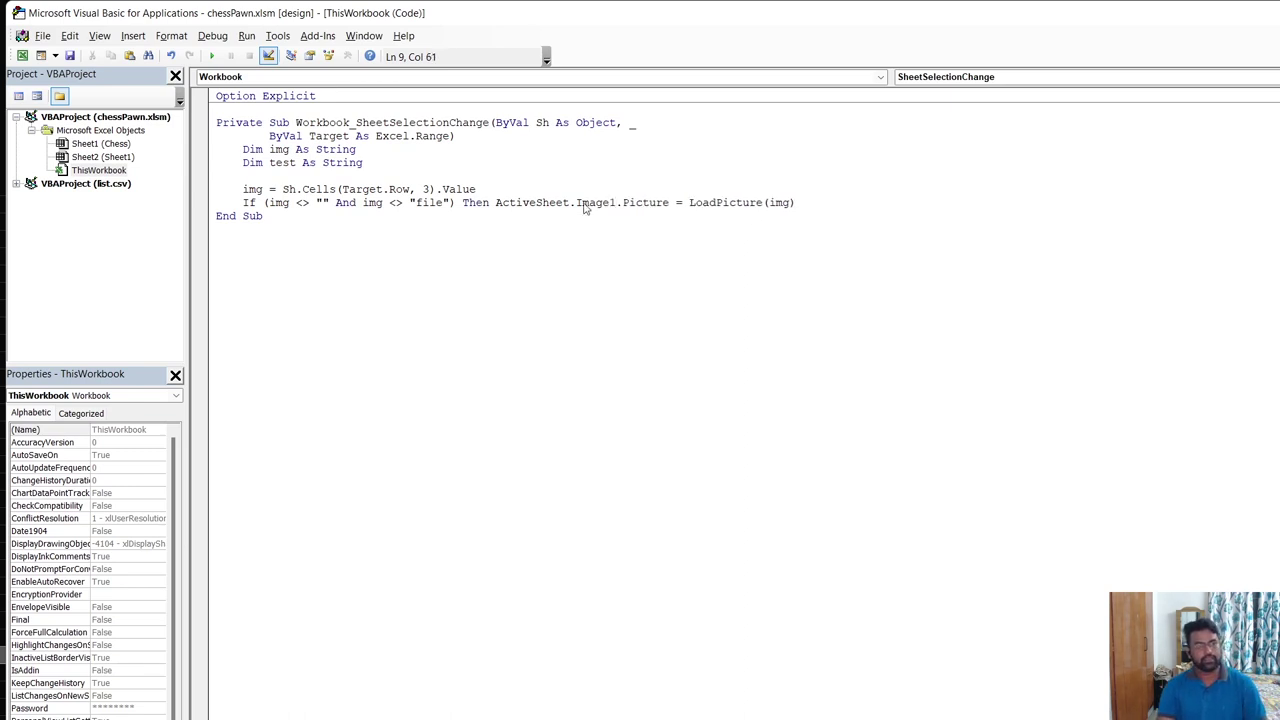
key(alt+F11)
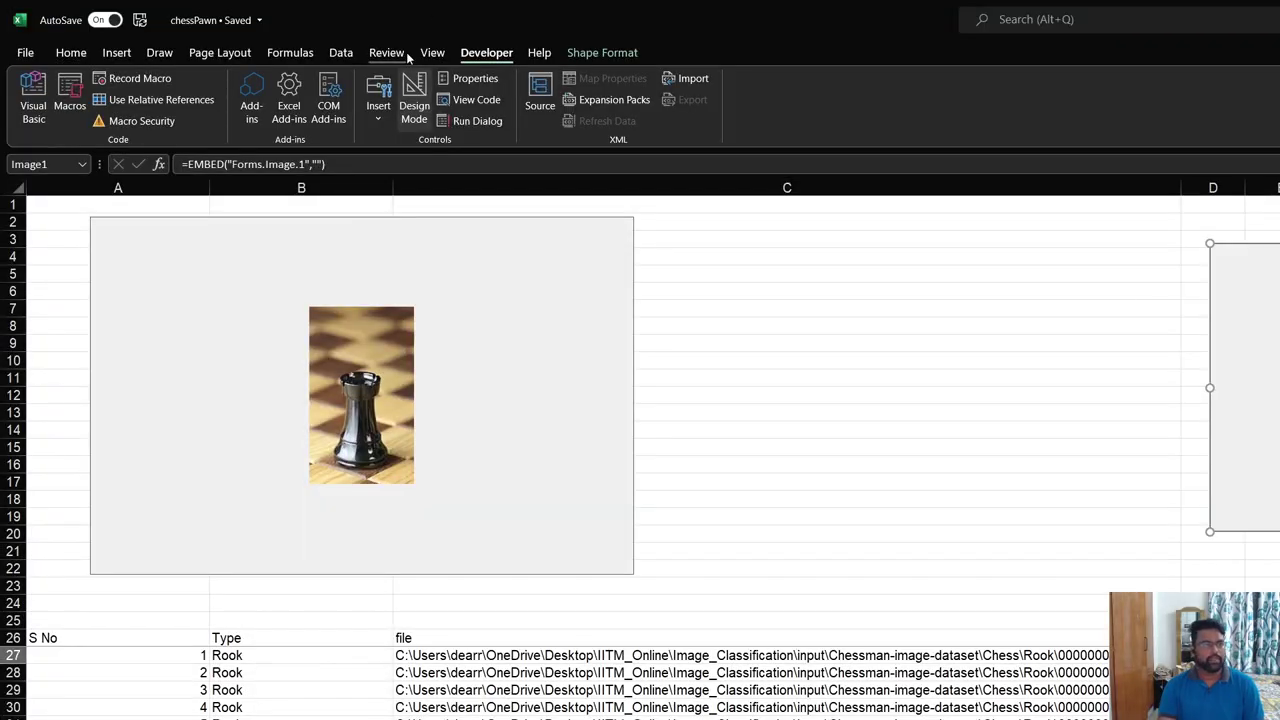
Step: Turn off Design Mode and select rook paths C28, C30, C32 and C31 to preview them in Image1
click(415, 113)
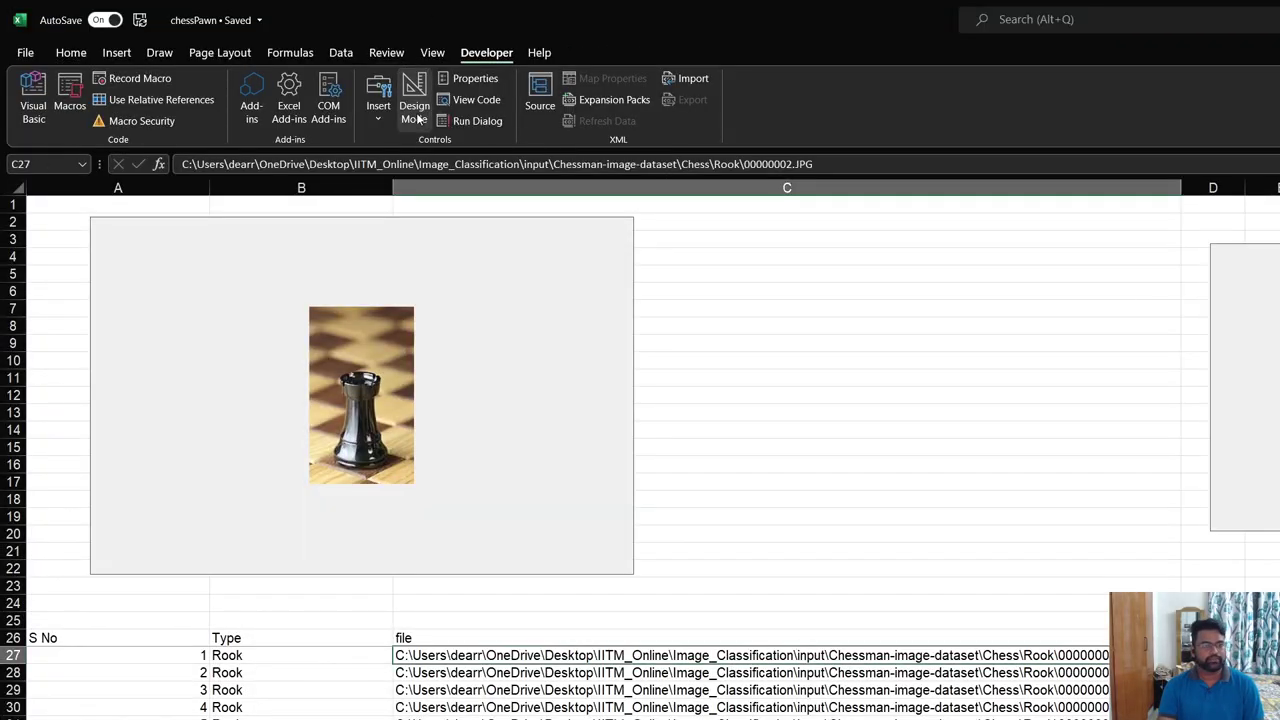
click(575, 675)
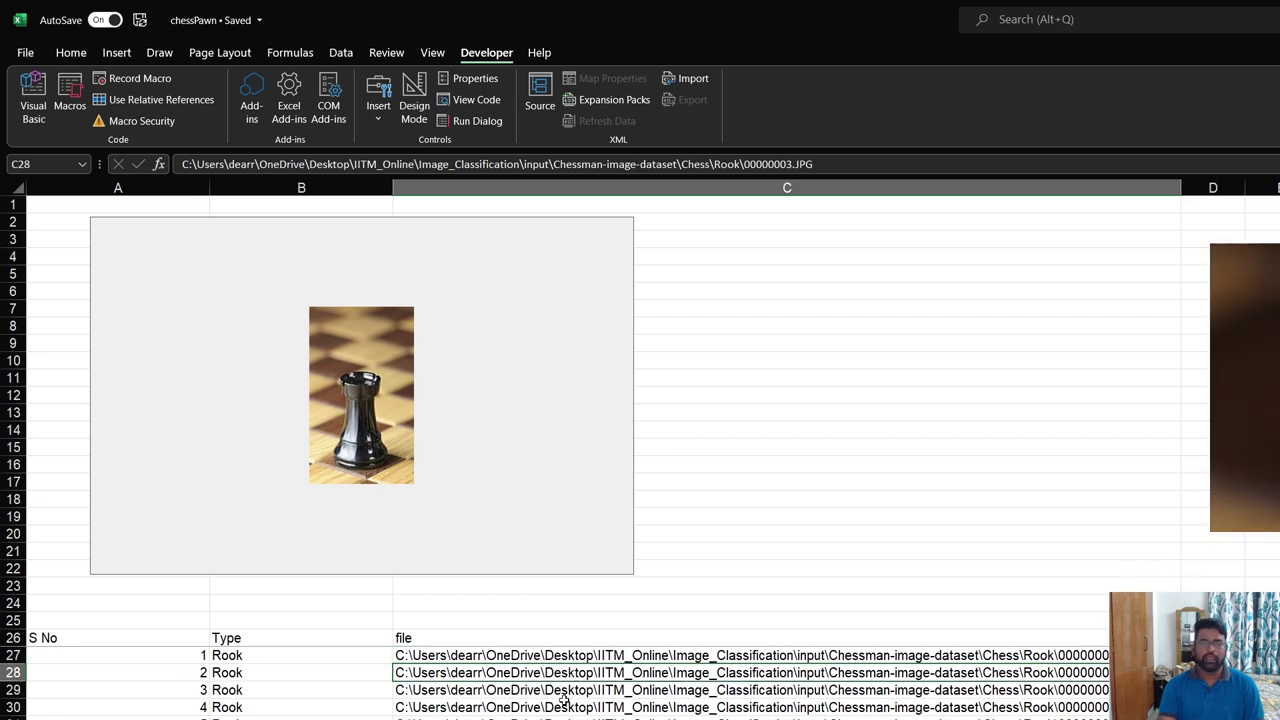
click(565, 705)
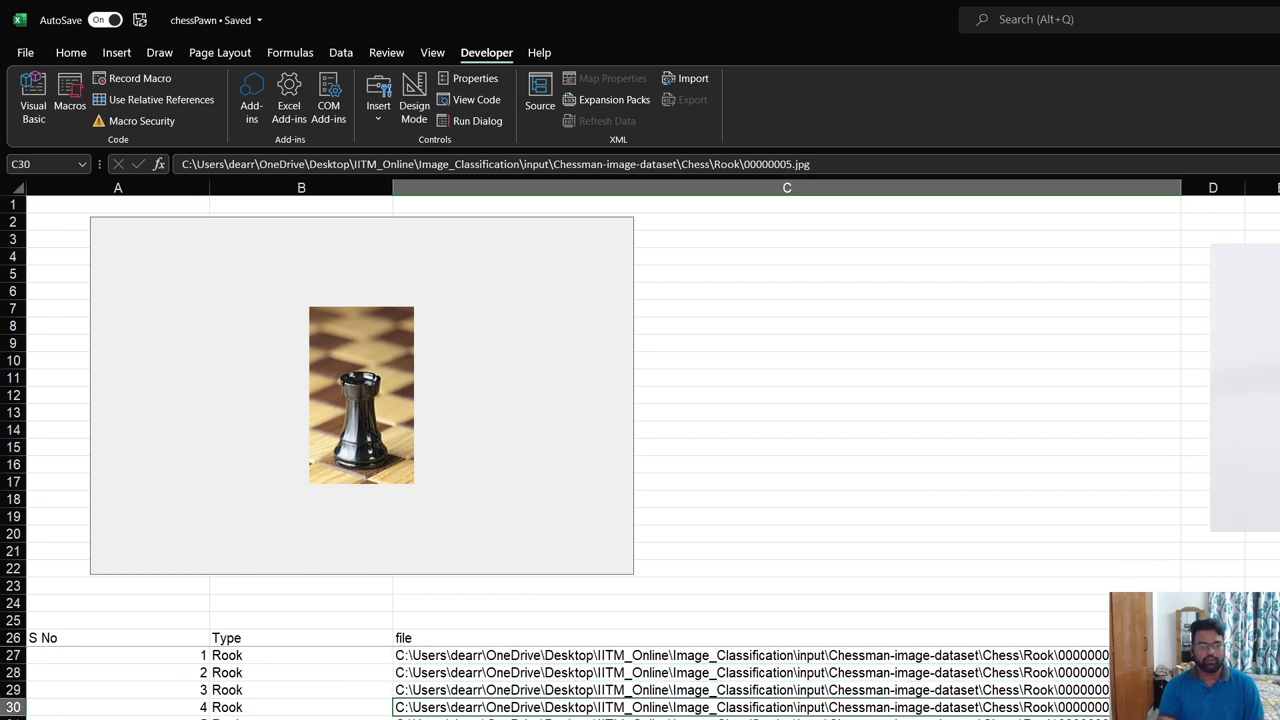
key(Down)
key(Down)
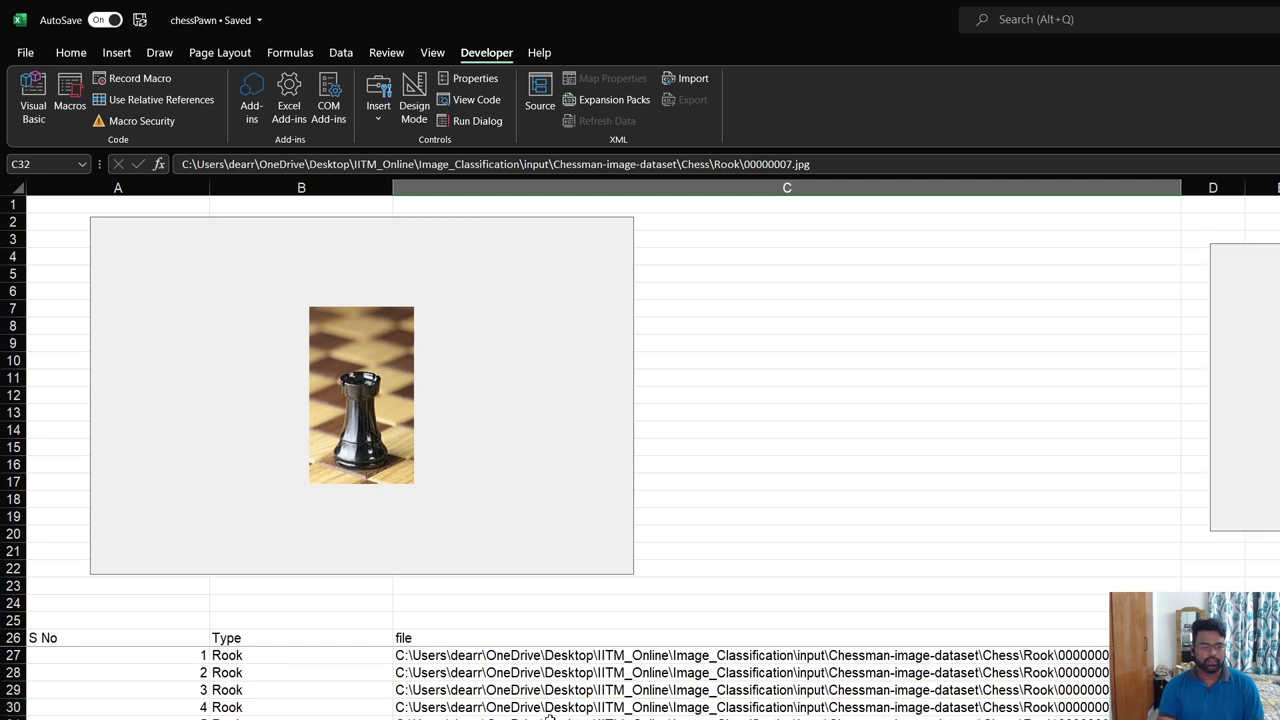
key(Up)
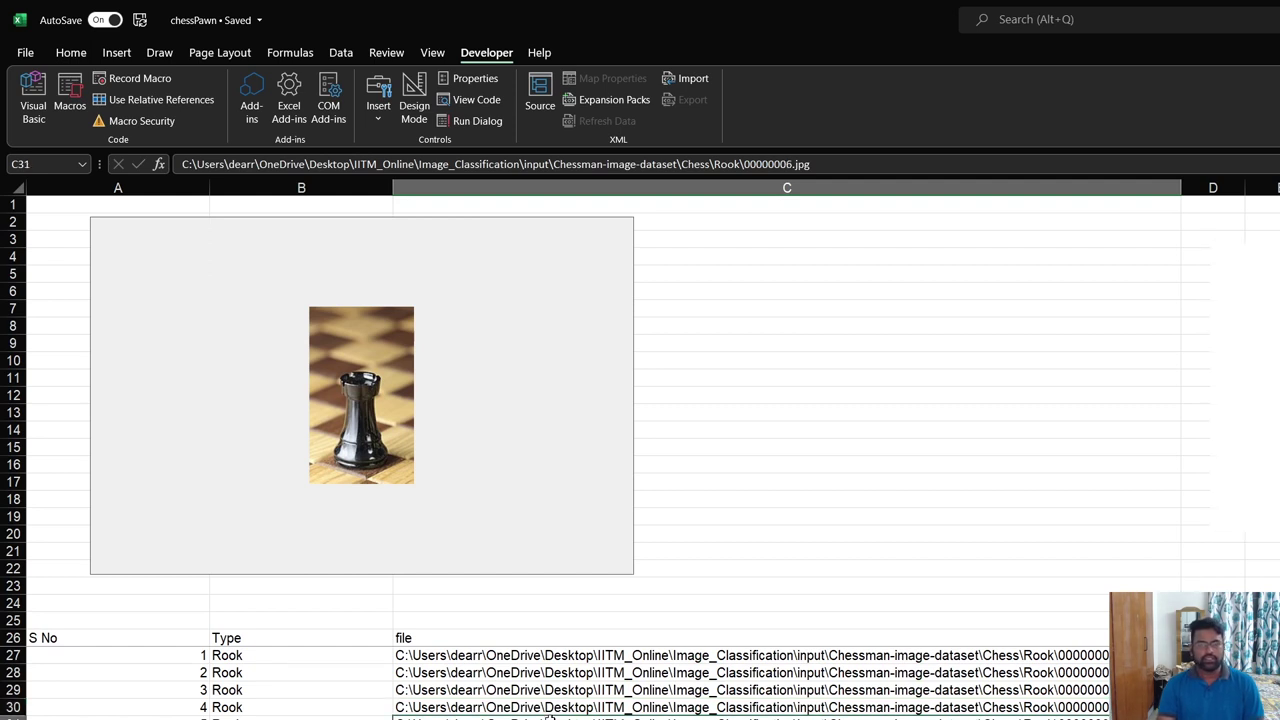